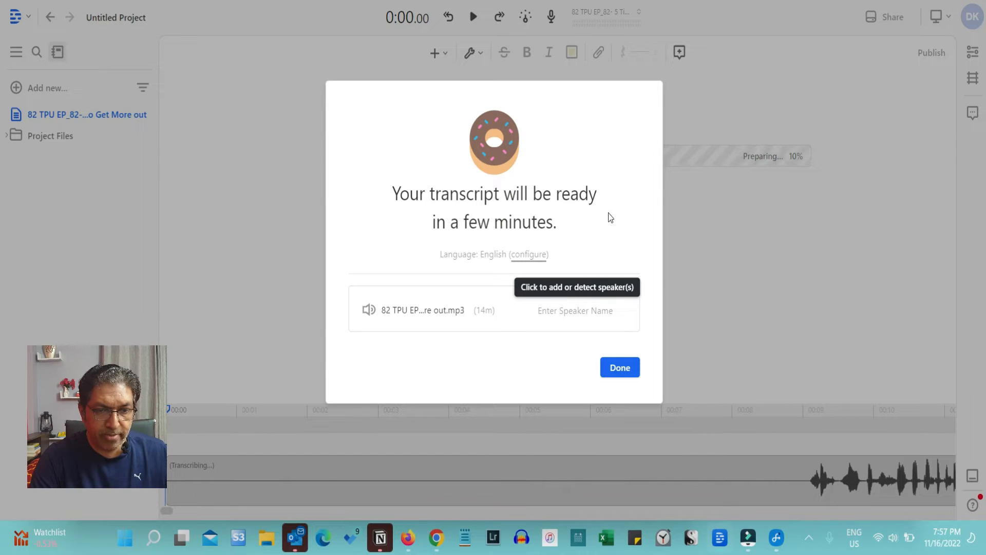
Add the speaker's name for the imported MP3 audio file and finish the transcript setup.
left_click(579, 311)
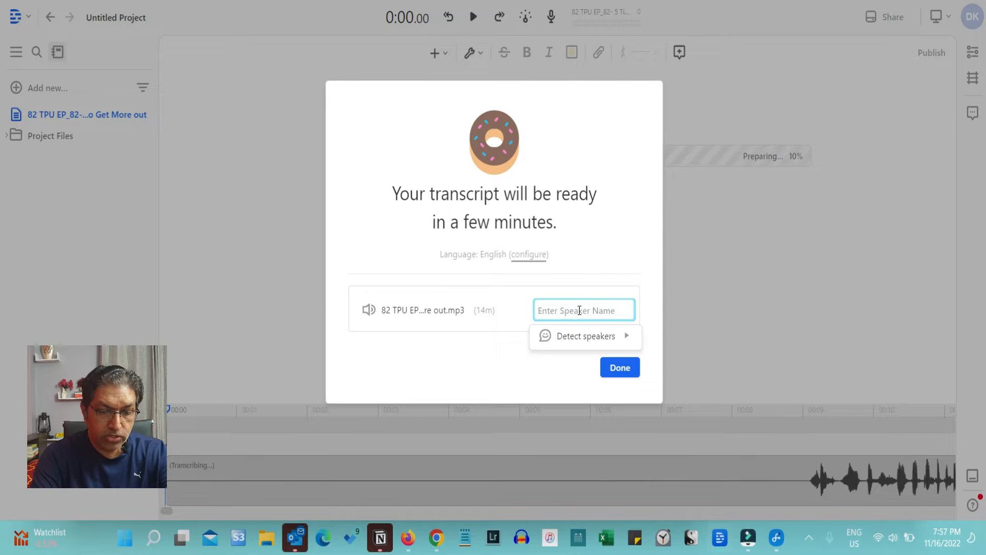
type("Dilip")
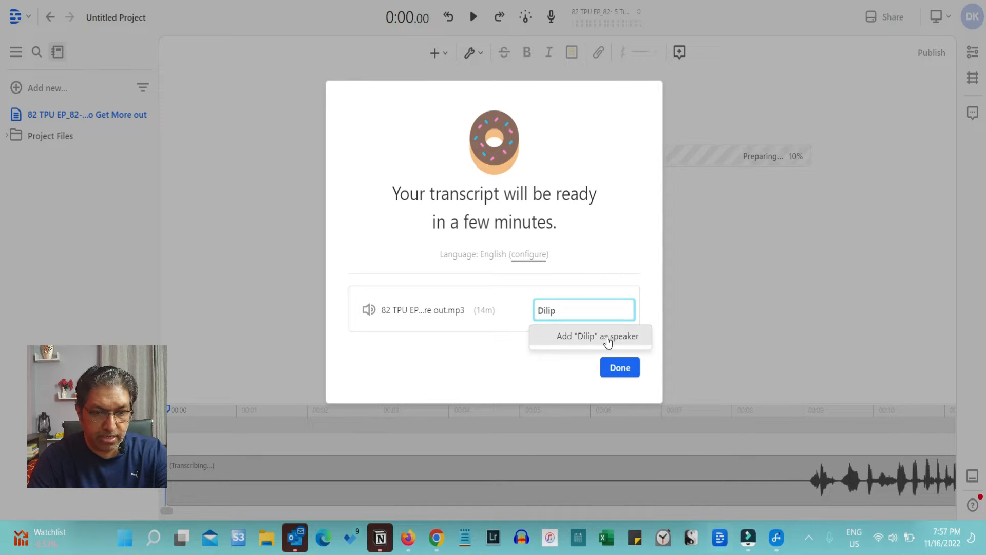
left_click(609, 339)
left_click(627, 368)
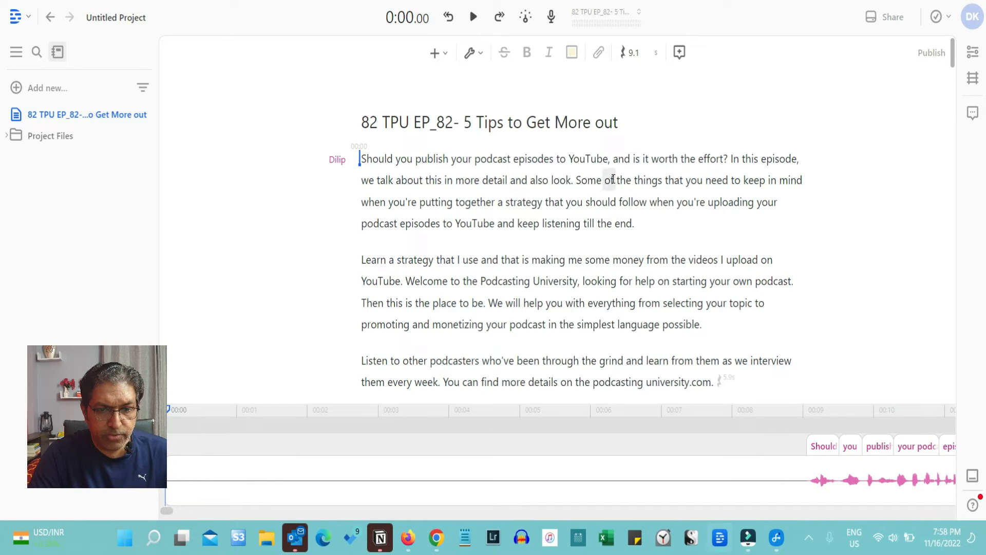
Look through the generated transcript of the podcast episode, then return to its beginning.
scroll(672, 187, "down", 8)
scroll(565, 231, "up", 4)
scroll(488, 284, "down", 7)
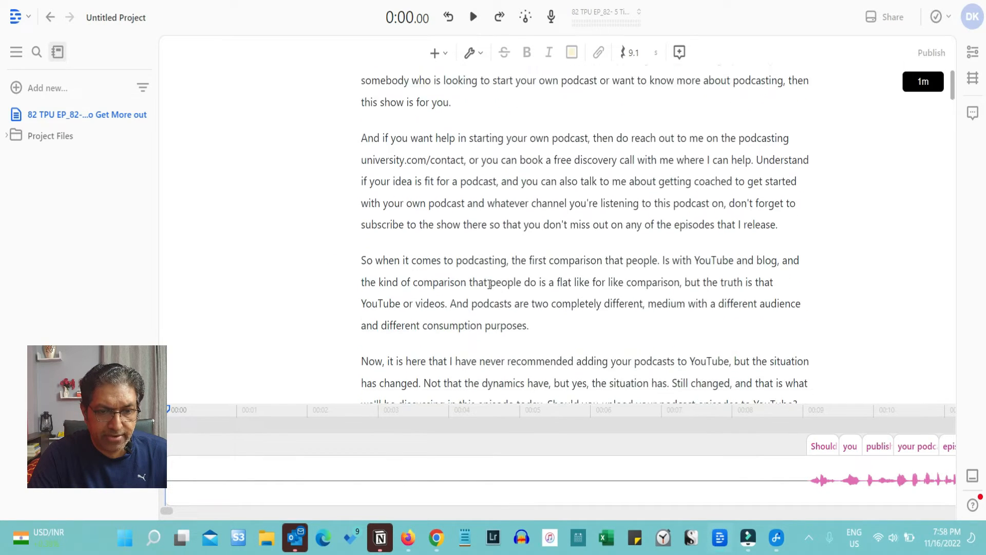
scroll(488, 284, "down", 20)
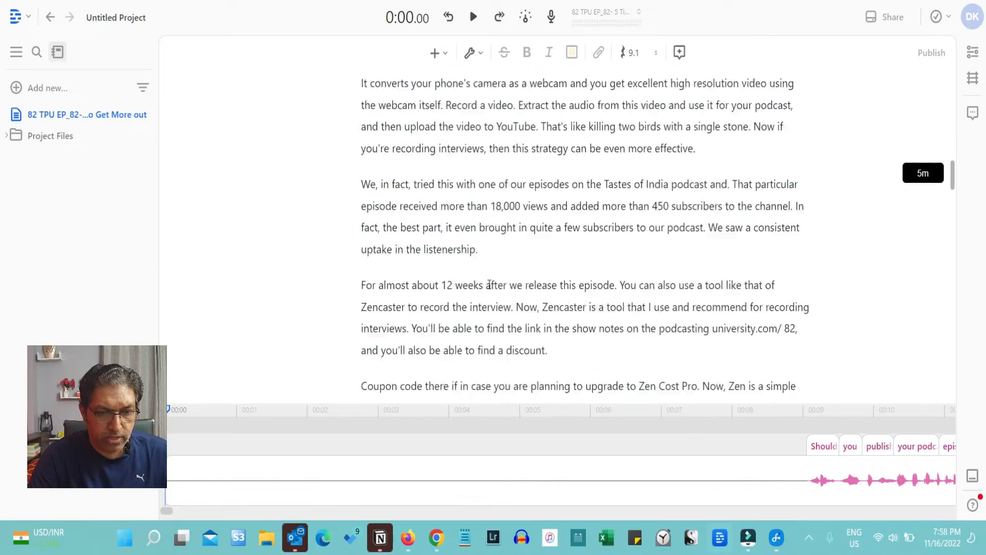
scroll(489, 284, "down", 10)
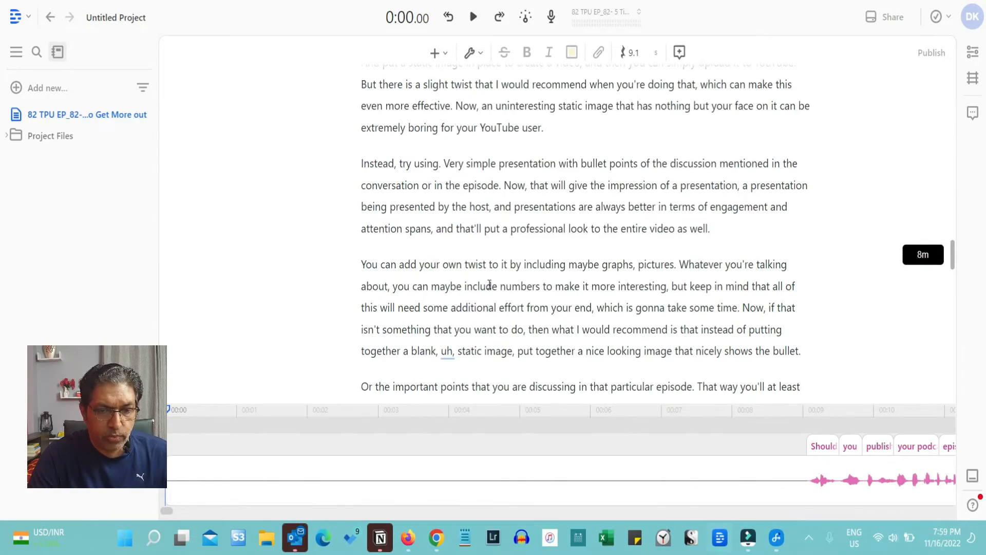
scroll(489, 284, "down", 3)
scroll(489, 284, "down", 10)
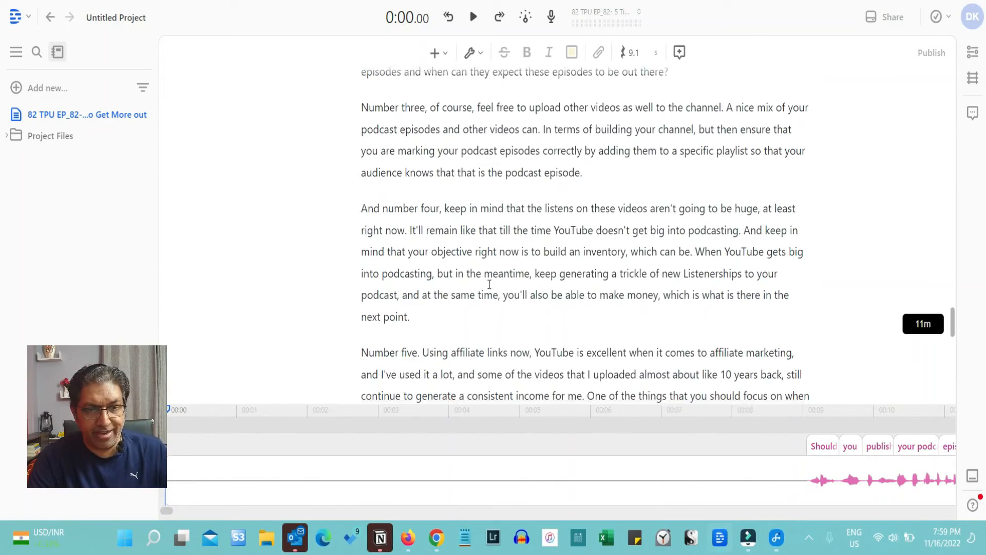
scroll(488, 284, "up", 1)
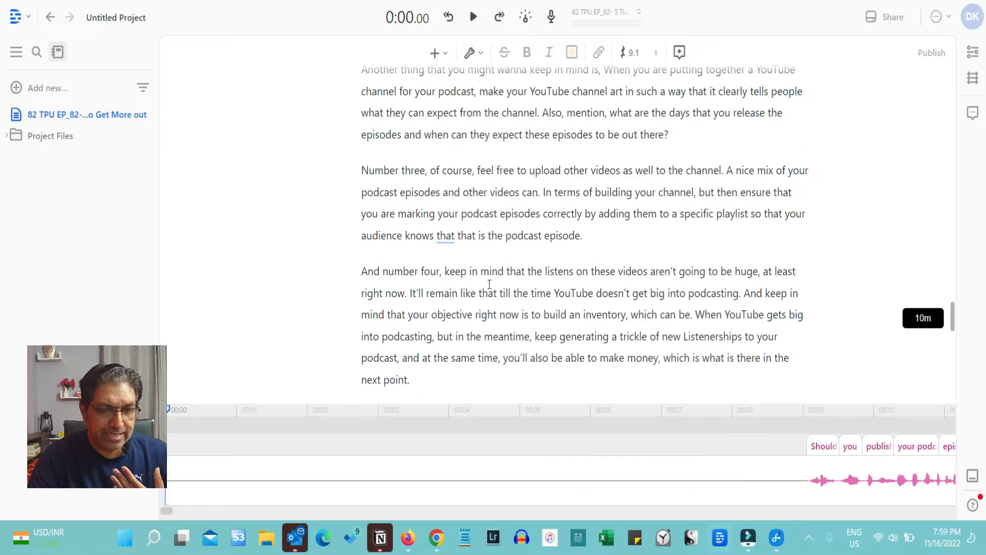
scroll(489, 284, "up", 10)
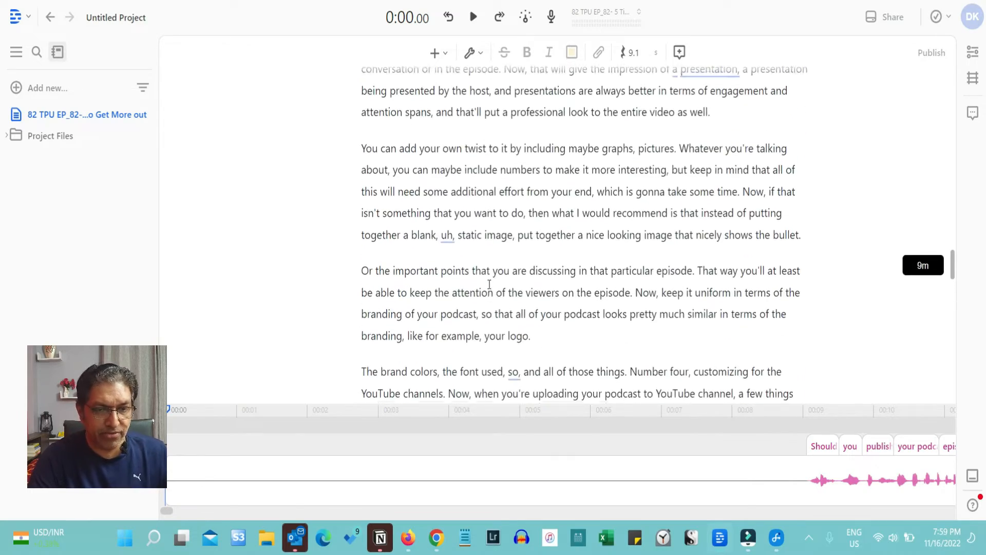
scroll(489, 284, "up", 3)
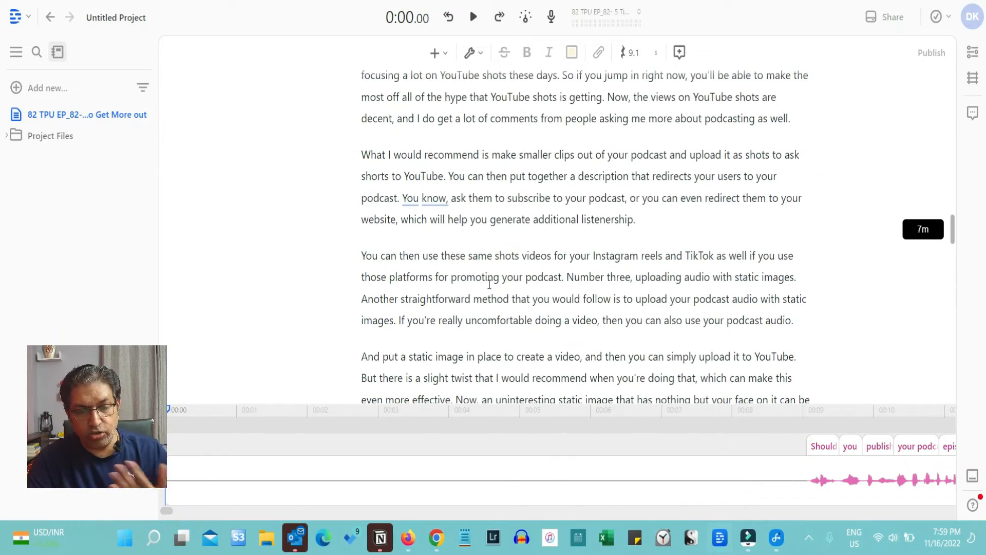
scroll(488, 284, "up", 15)
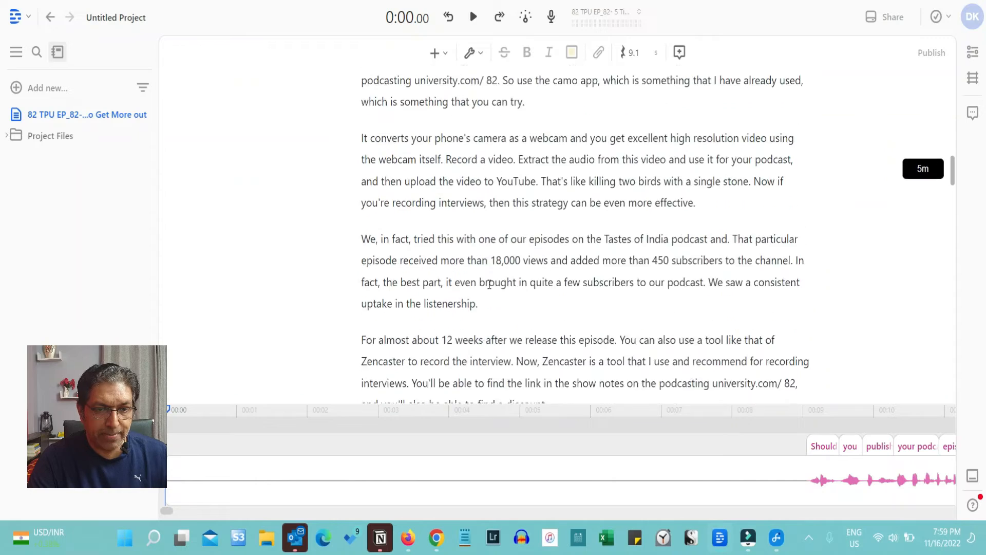
scroll(489, 284, "up", 10)
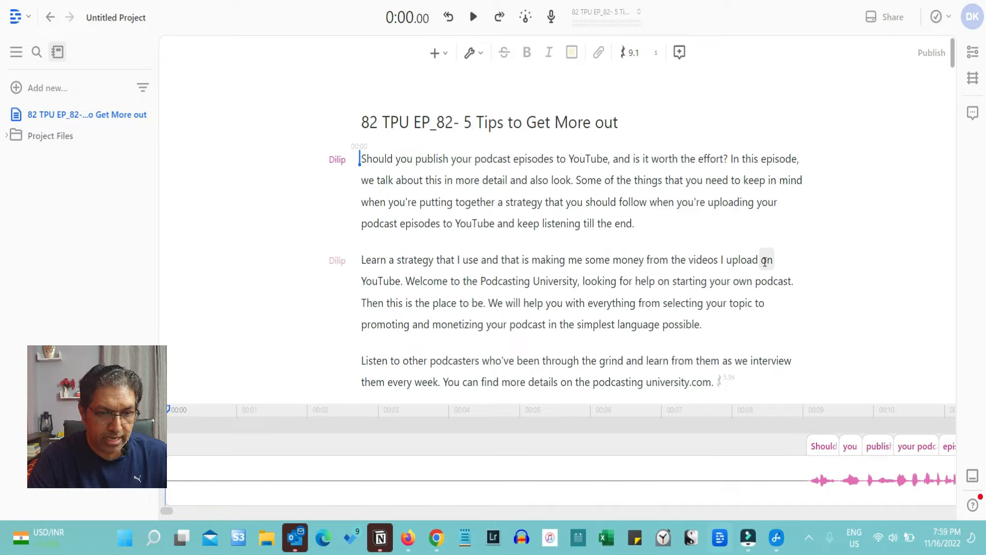
Play the audio from the paragraph starting "Learn a strategy" to check it against the transcript.
left_click(361, 260)
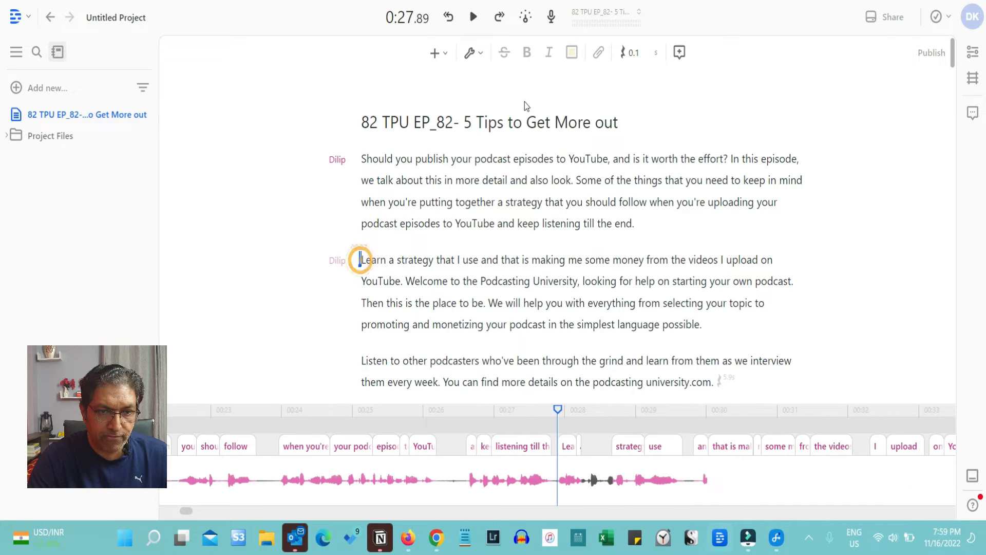
left_click(473, 19)
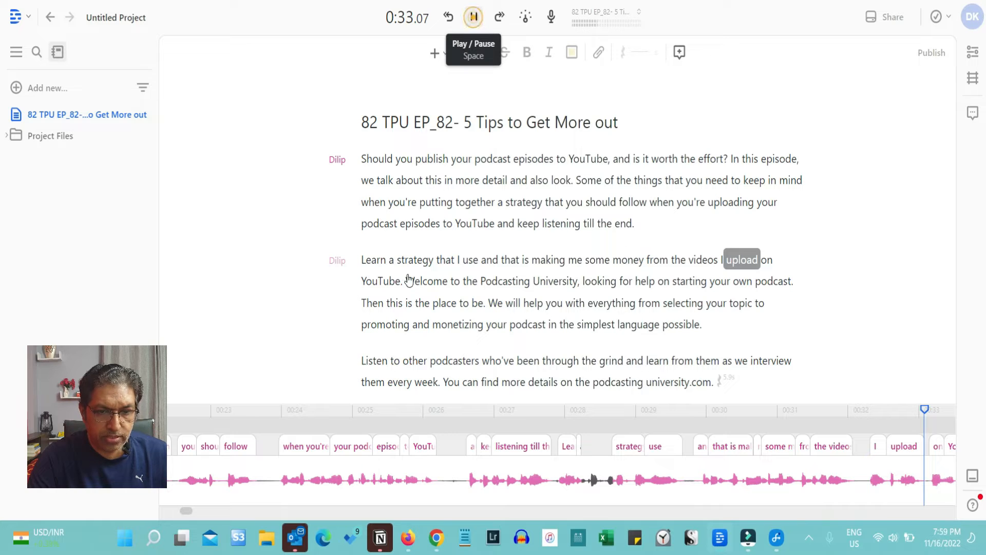
key("space")
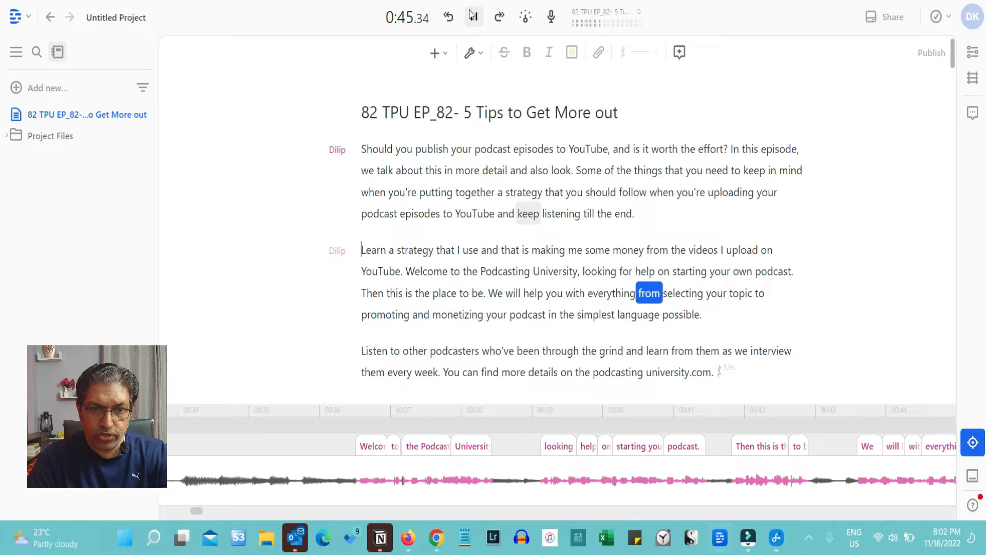
left_click(475, 20)
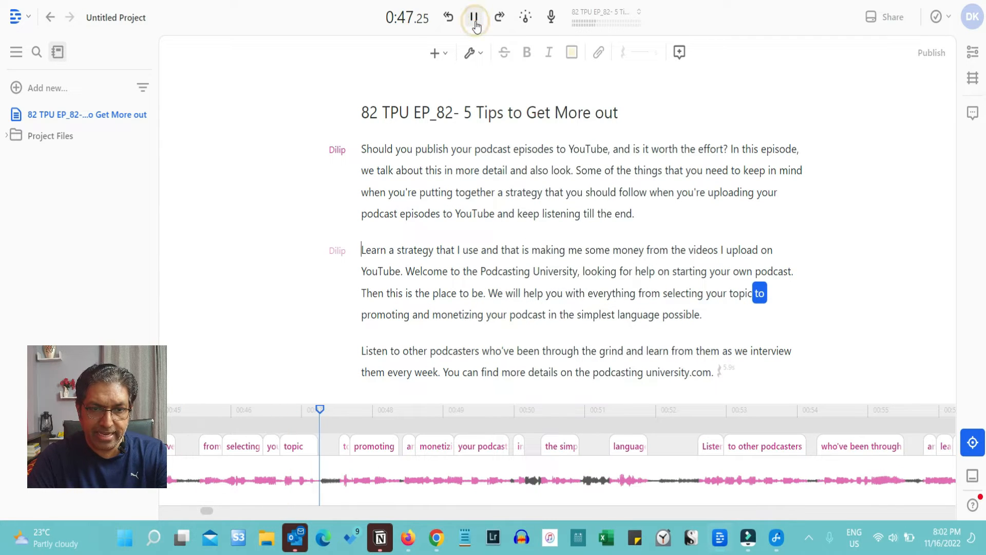
Delete the sentence from "We will help you with everything" to "simplest language possible." in the second paragraph.
left_click(488, 292)
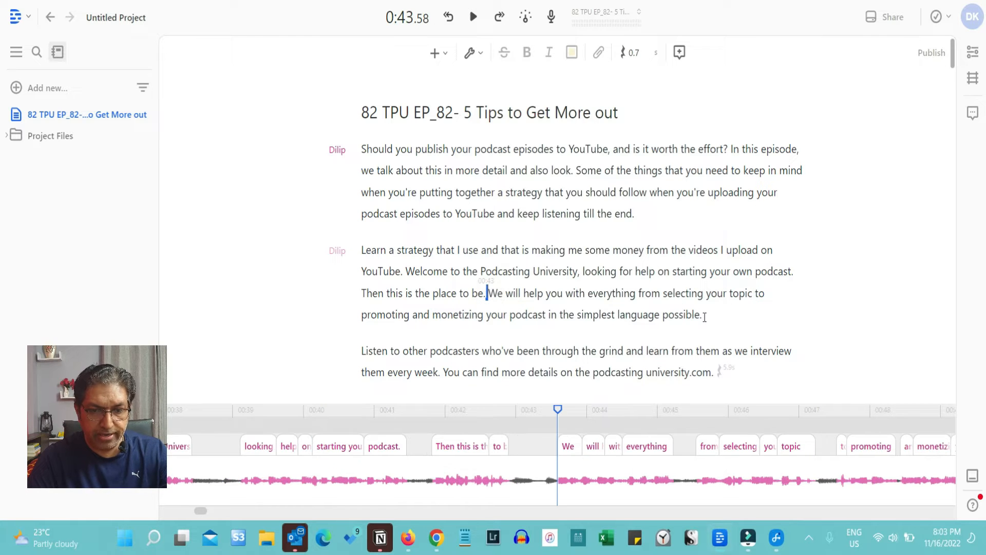
left_click(705, 316, "shift")
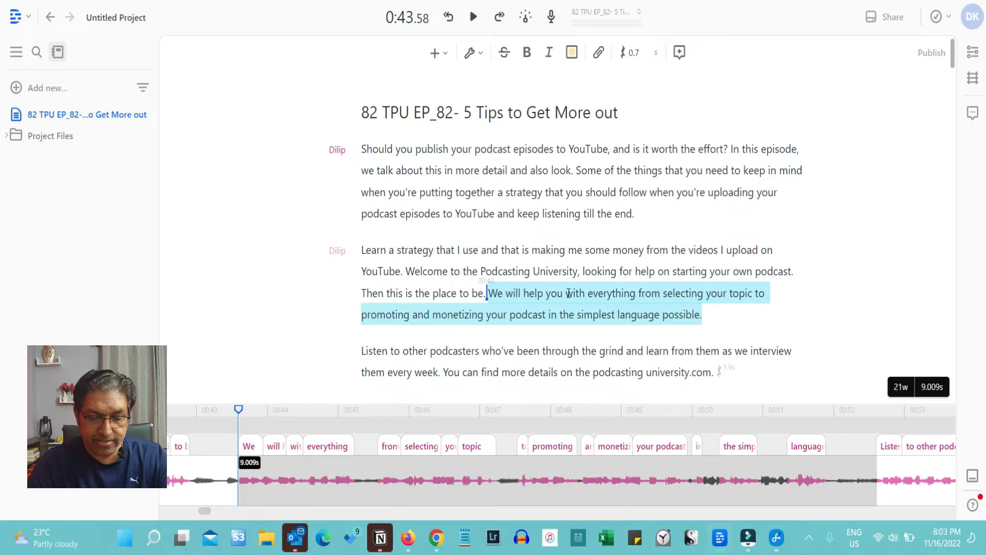
key("BackSpace")
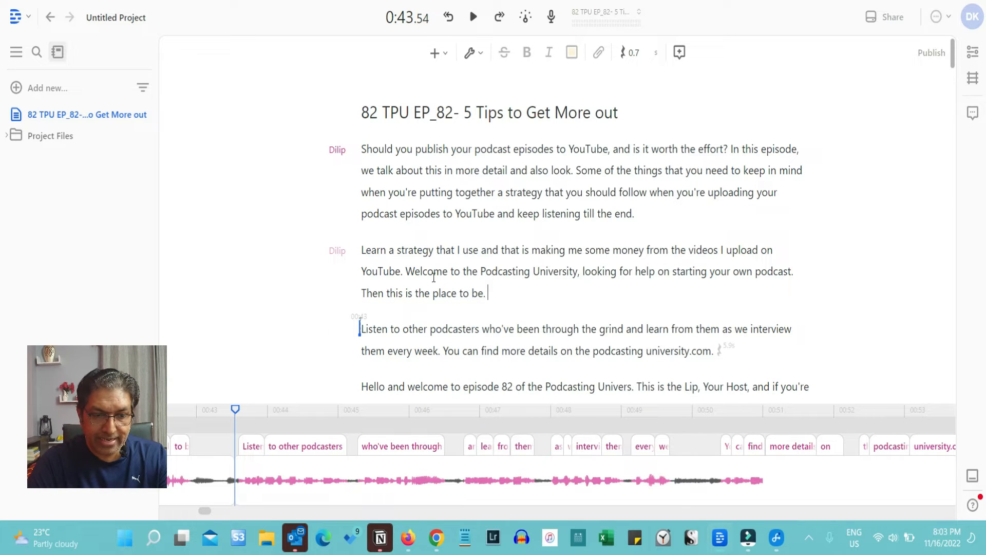
Play back the audio across the cut between "place to be." and "Listen to other podcasters", then stop it.
left_click(362, 250)
key("space")
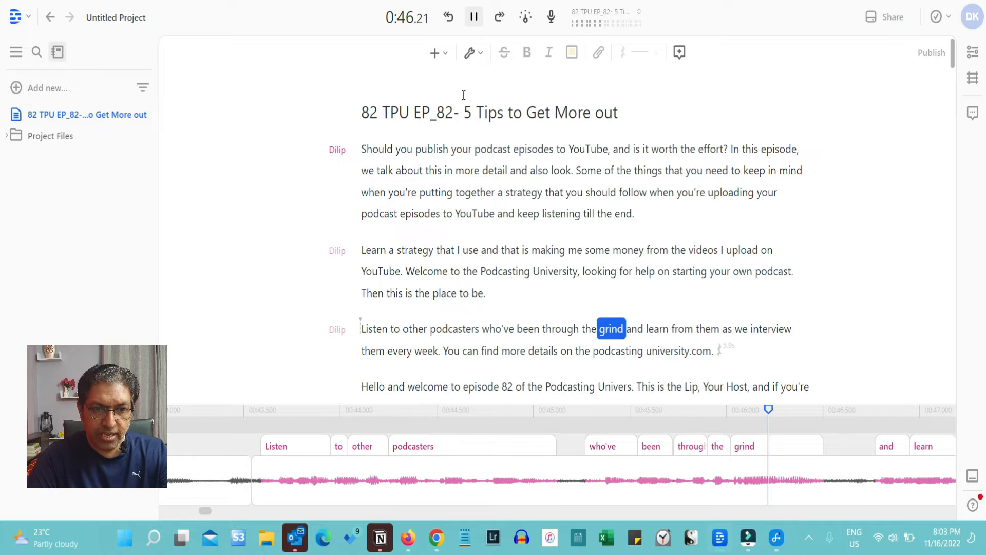
left_click(473, 19)
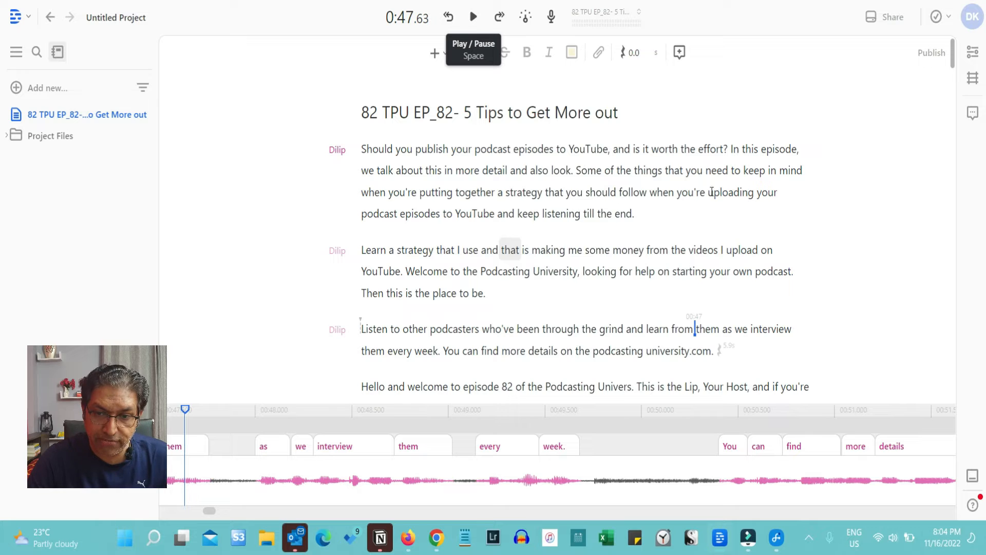
Examine the audio clip's properties and its available Audio repair, Dynamics, EQ and Creative effects.
left_click(980, 53)
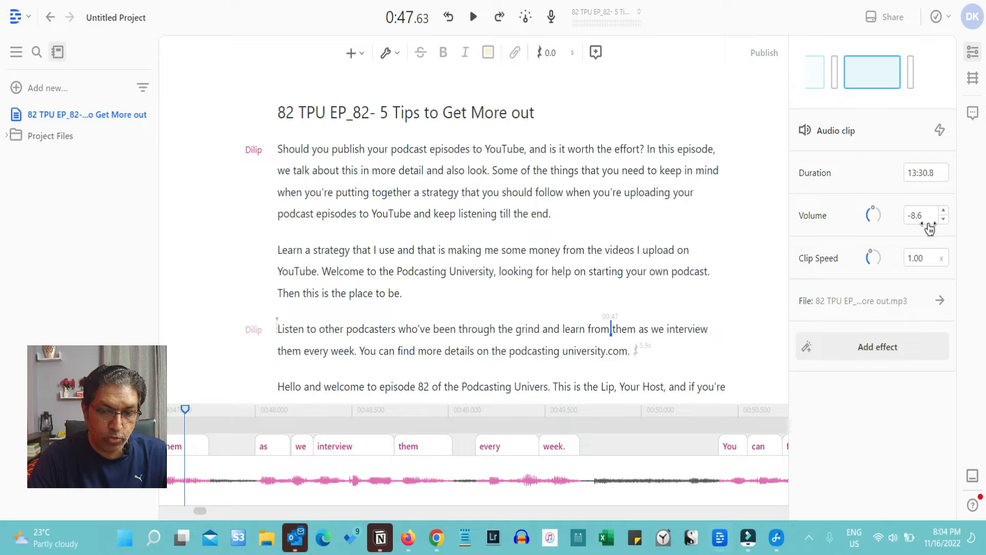
left_click(880, 350)
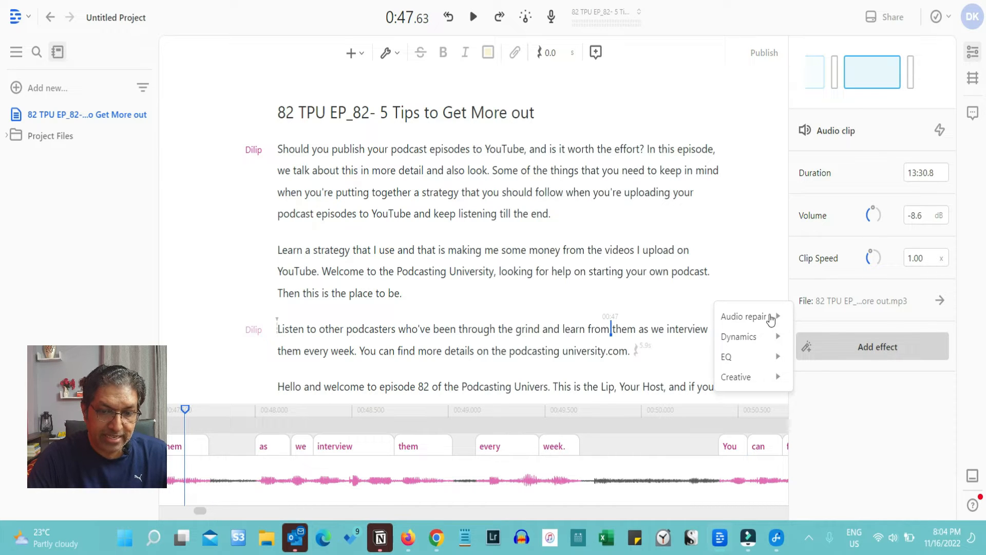
mouse_move(769, 318)
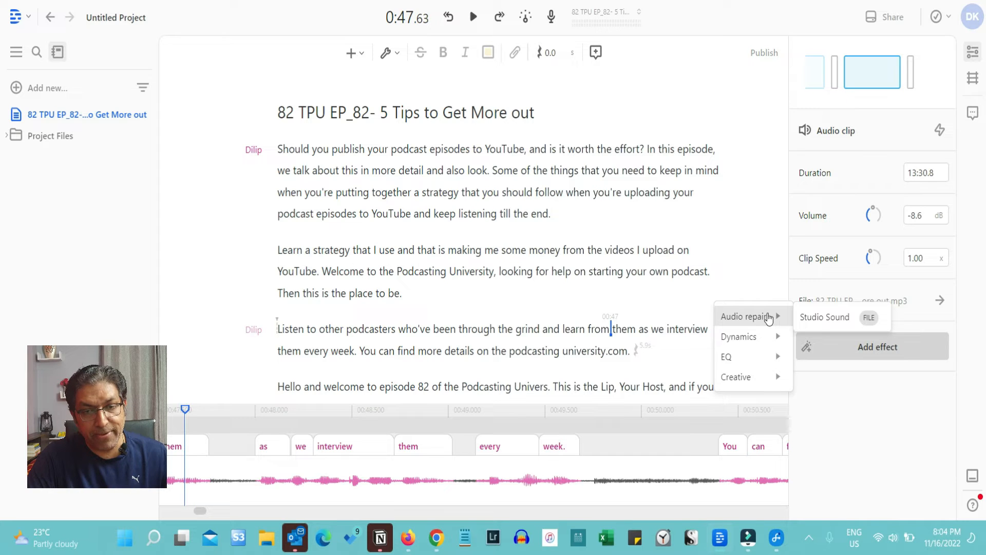
mouse_move(761, 342)
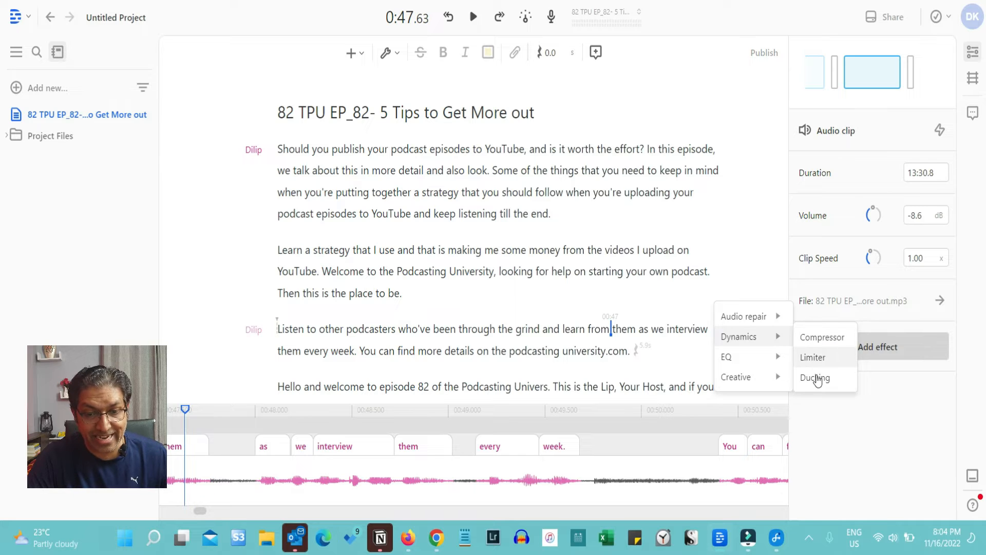
mouse_move(768, 361)
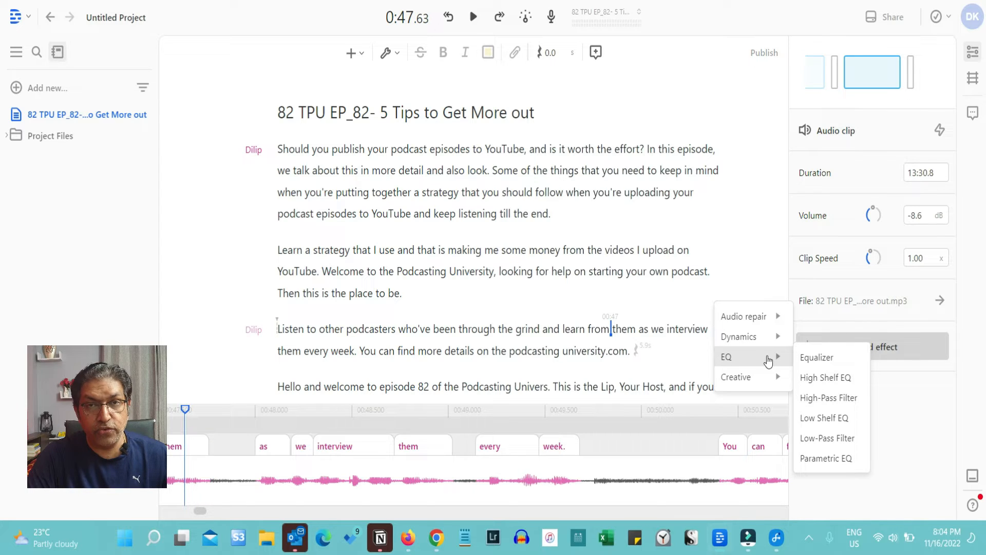
mouse_move(764, 380)
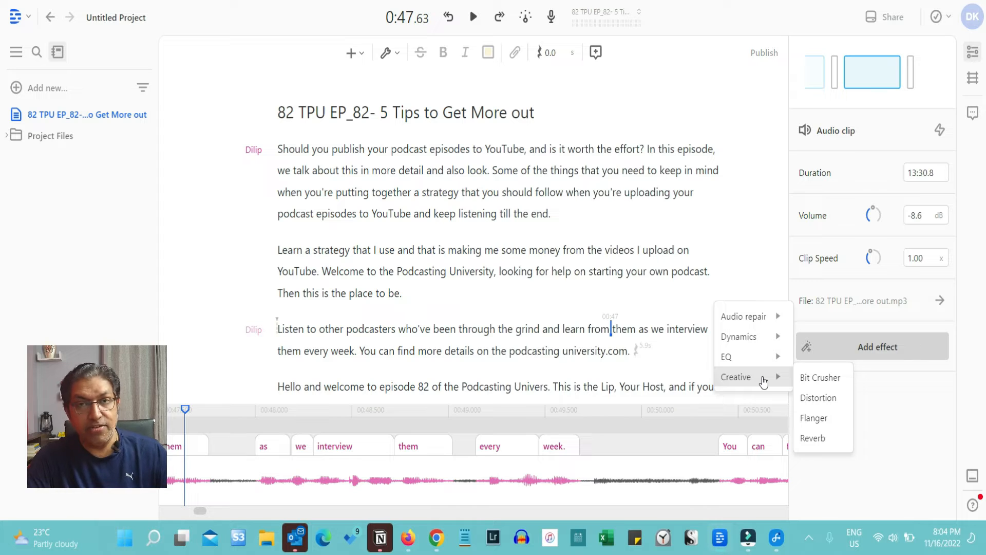
left_click(703, 200)
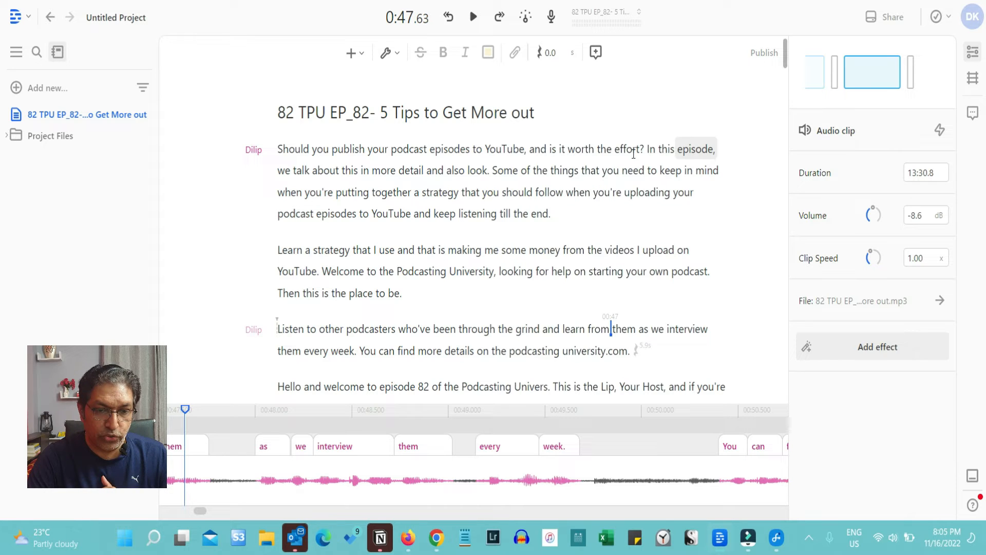
left_click(558, 217)
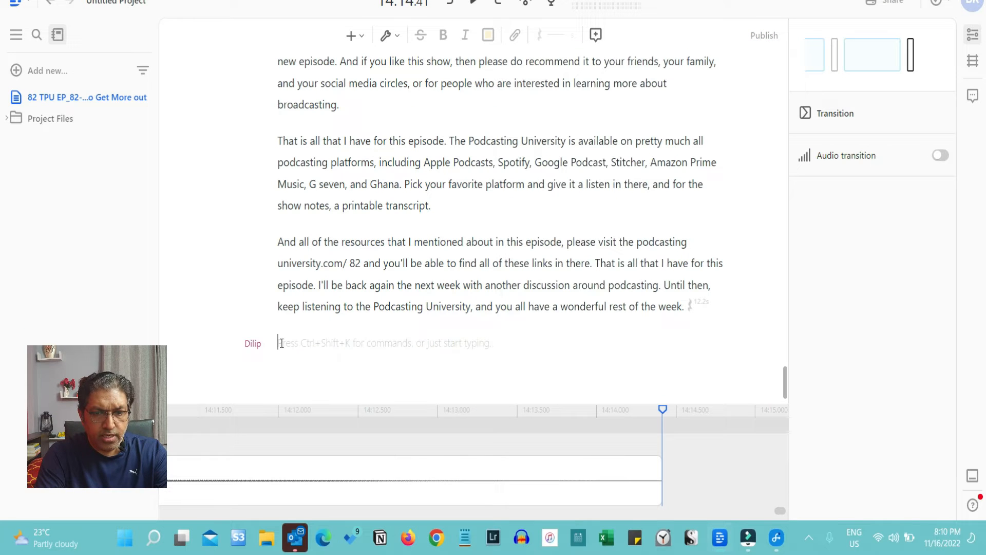
Insert the line "Thanks you for joinine me on this episode. Keep listening to the show." at the end of the transcript.
left_click(281, 343)
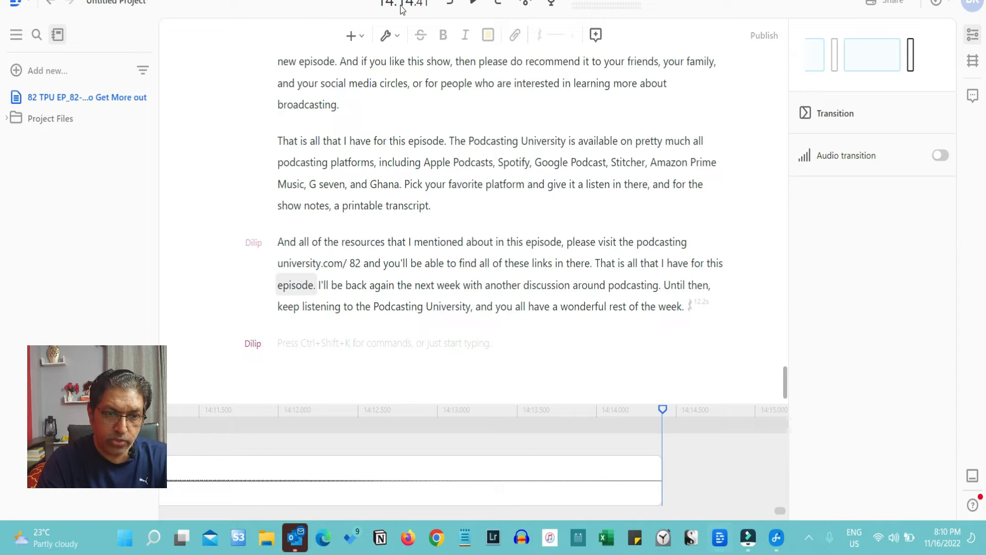
left_click(363, 42)
left_click(362, 39)
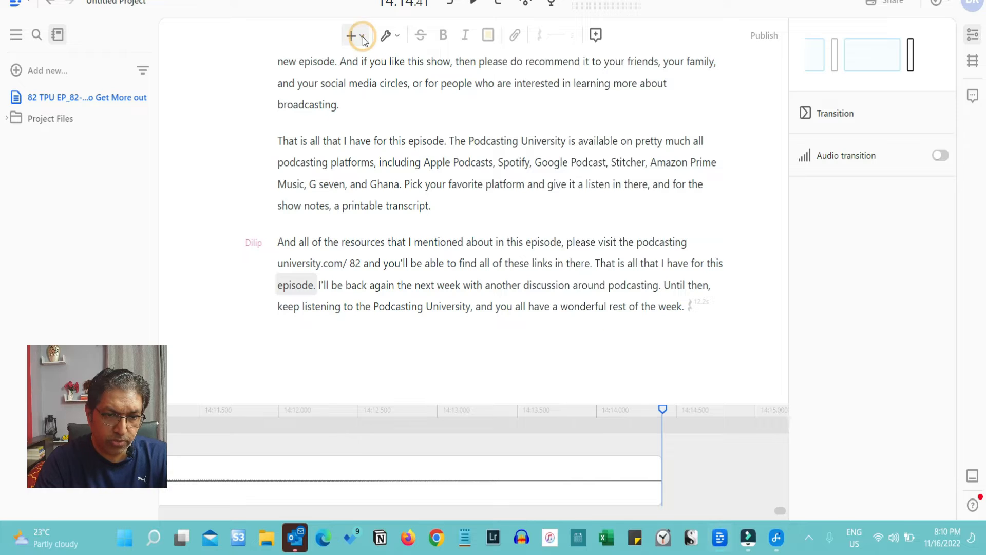
left_click(401, 288)
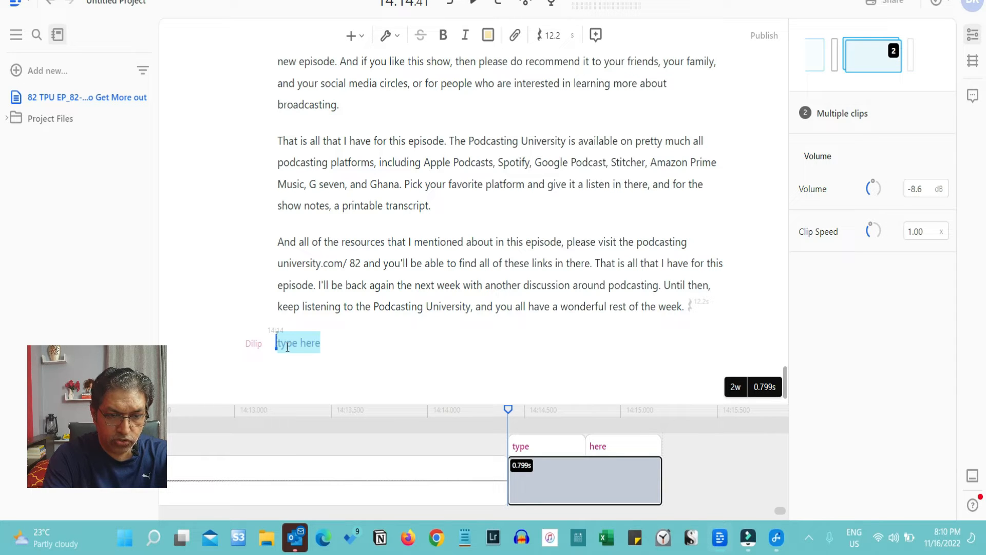
type("Thanks you for joinine me on this episode. Keep listening to the show.")
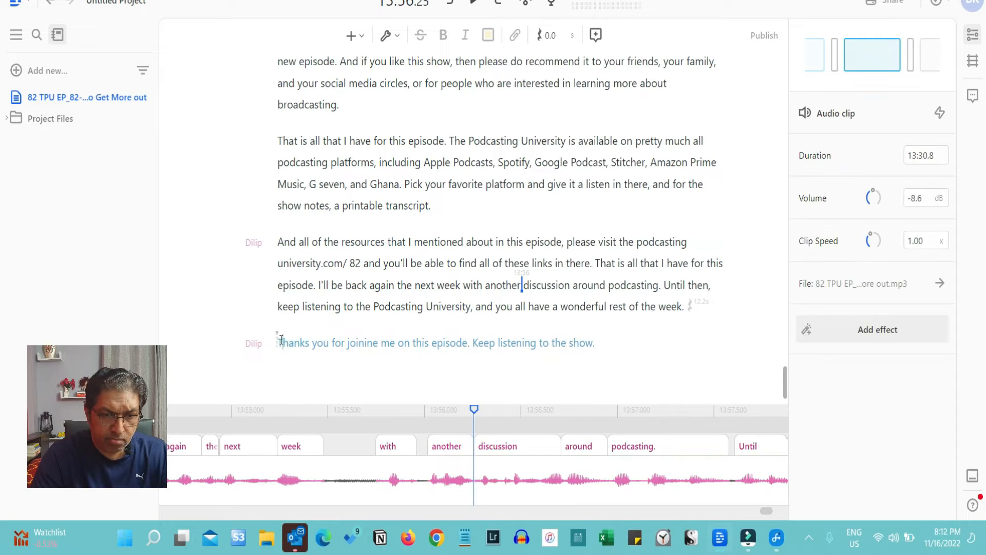
Overdub the closing line at the end of the transcript, correcting "joinine" to "joining".
left_click_drag(277, 343, 593, 343)
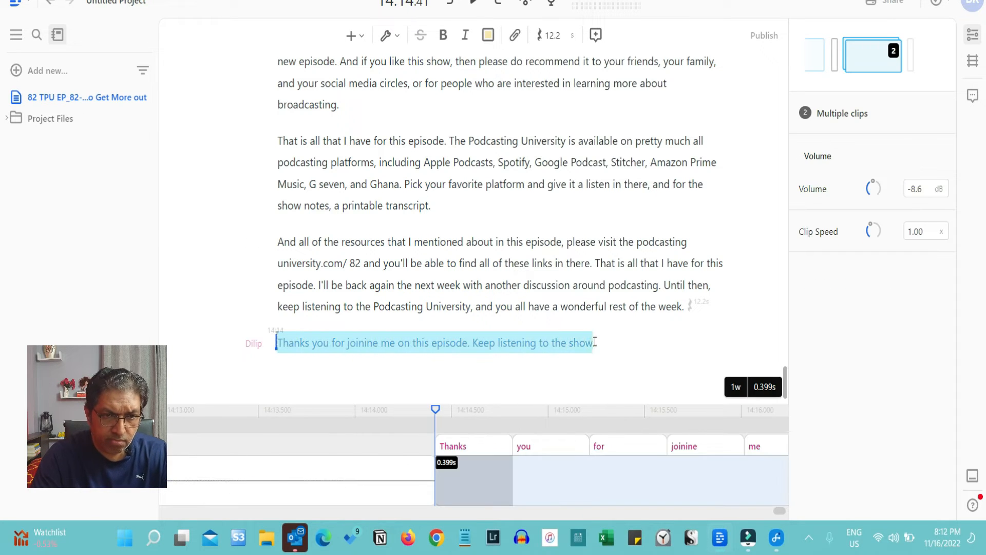
left_click(360, 37)
left_click(392, 281)
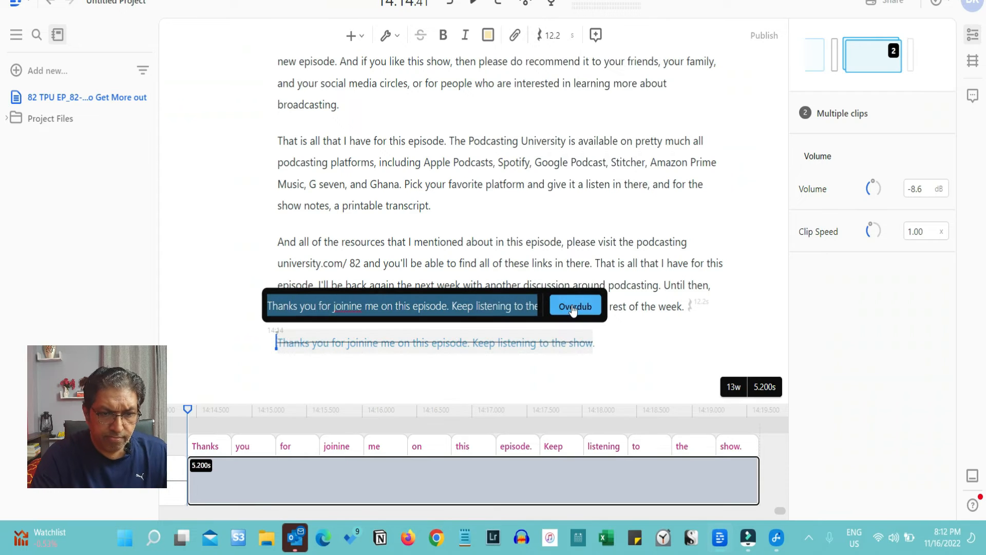
left_click(534, 308)
left_click(362, 306)
key("BackSpace")
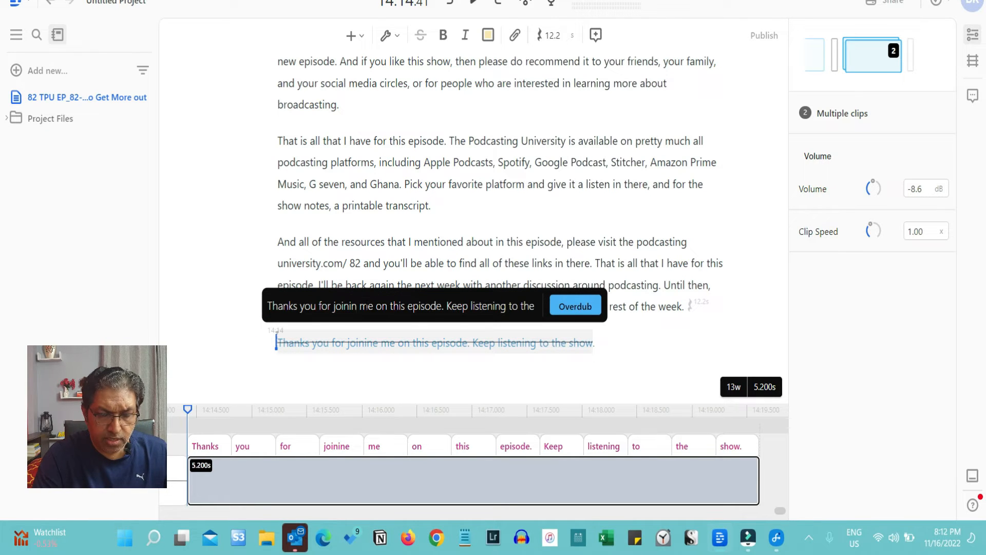
type("g")
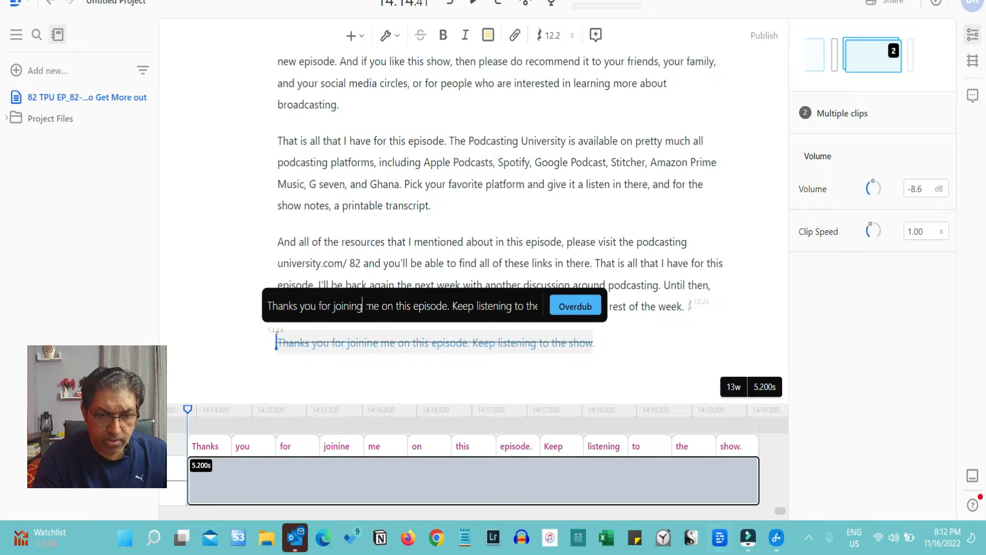
left_click(575, 306)
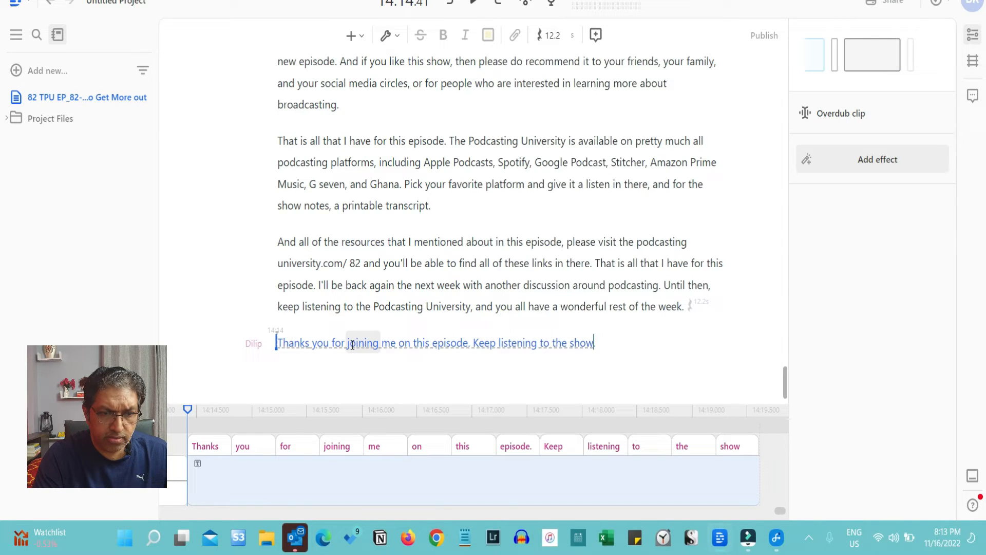
Play back the overdubbed closing line and the final paragraph before it.
left_click(473, 5)
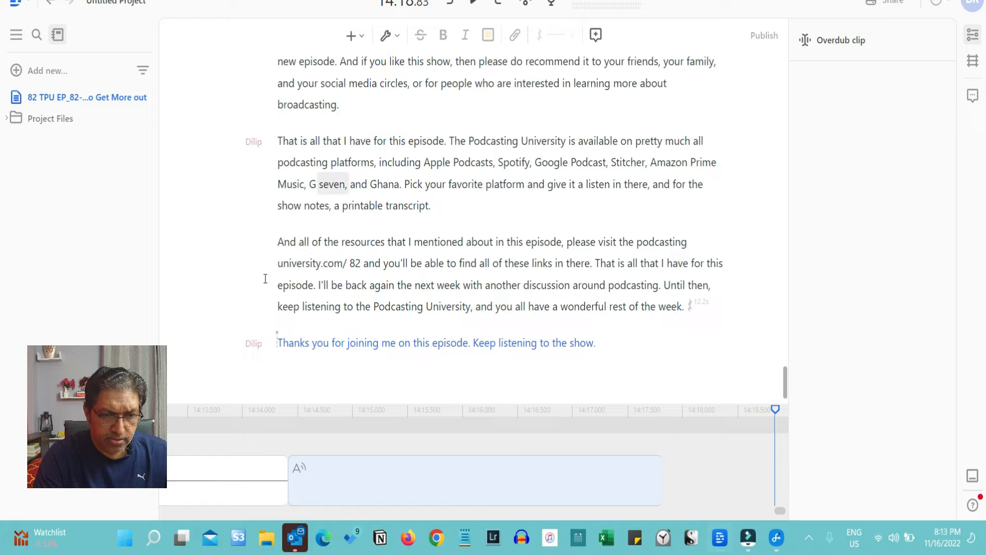
left_click(280, 341)
left_click(474, 4)
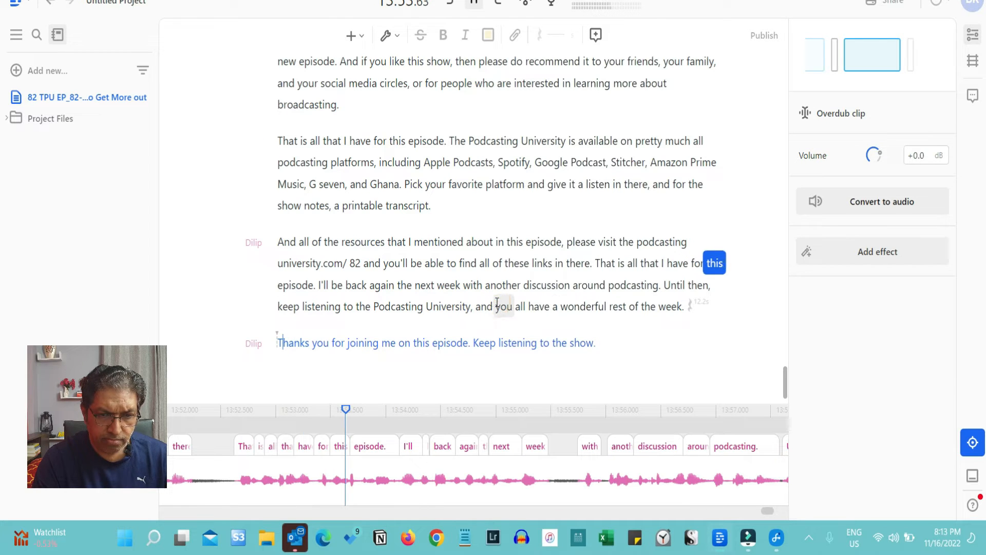
double_click(496, 306)
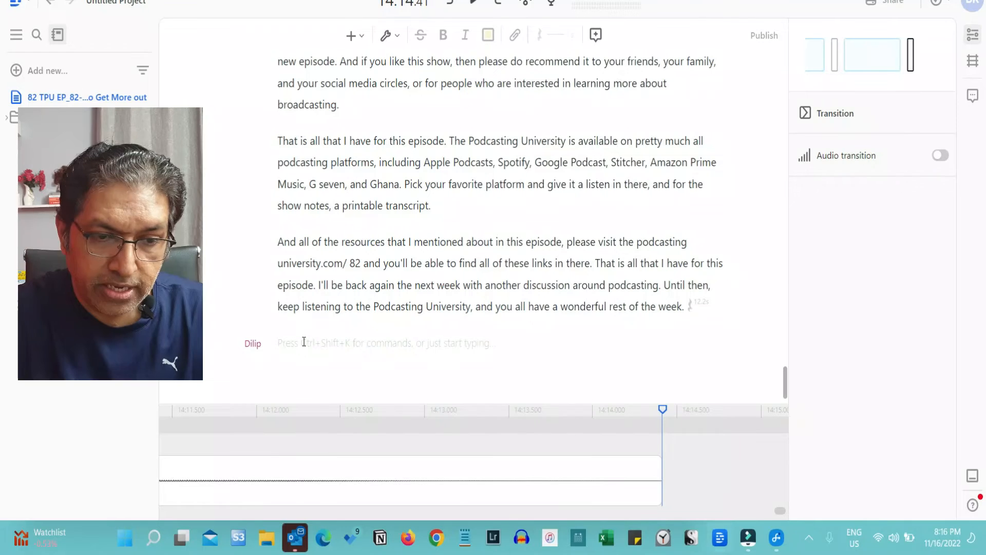
Enter the closing line "Thanks you for joining me on the show. Keep listening to the Podcasting University." at the transcript's end.
left_click(278, 343)
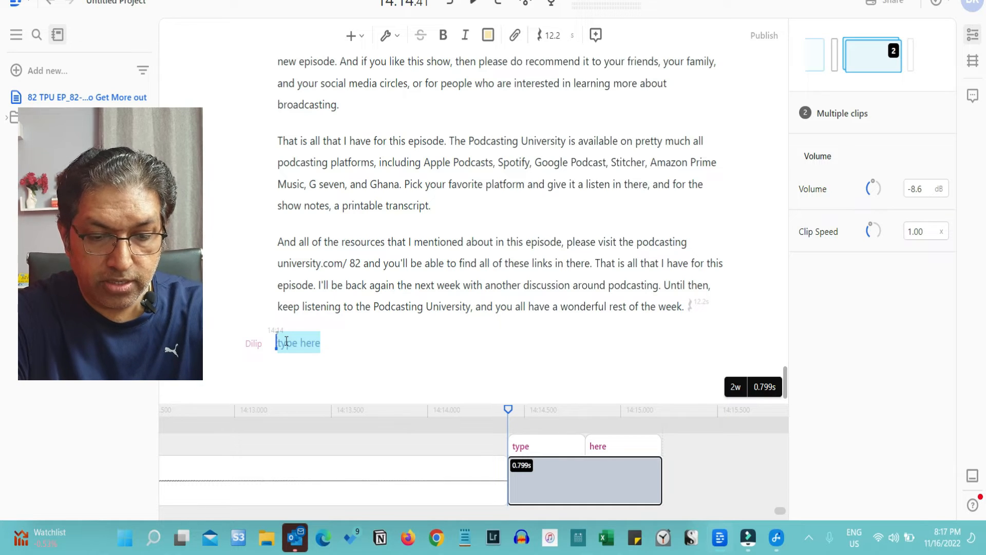
type("Thanks you for joining me on the show. Keep listening to the Podcasting University.")
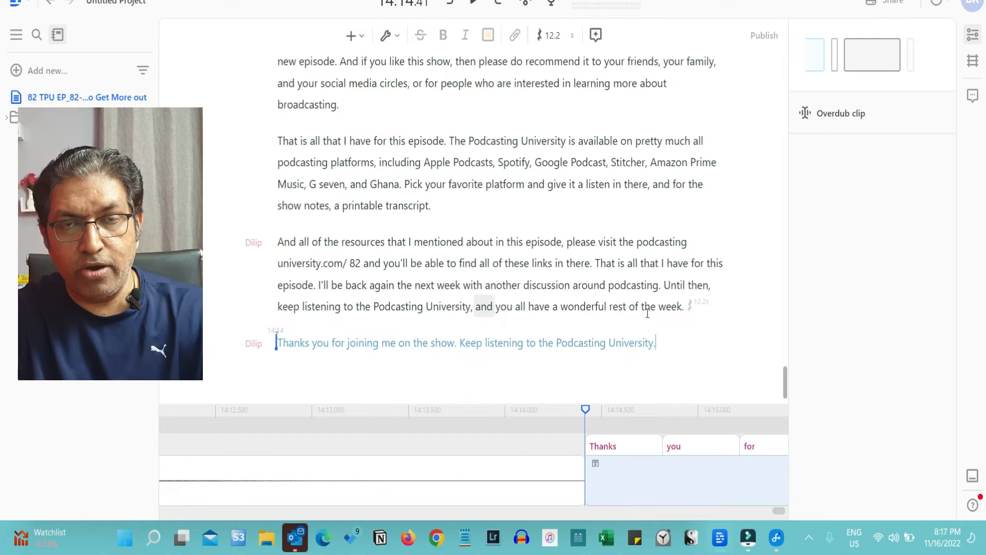
left_click(655, 343)
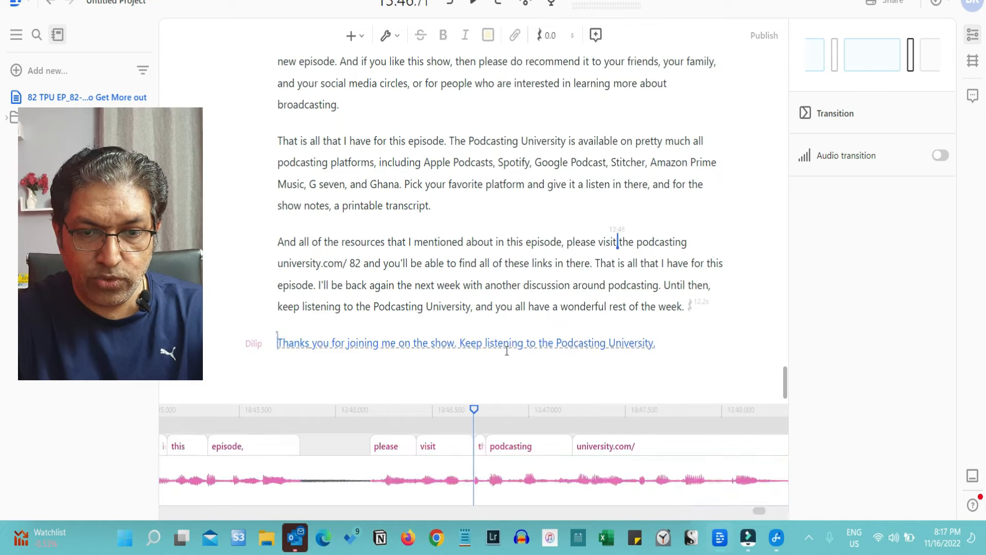
Generate Overdub audio for the whole closing line from "Thanks you" to "Podcasting University".
left_click(510, 345)
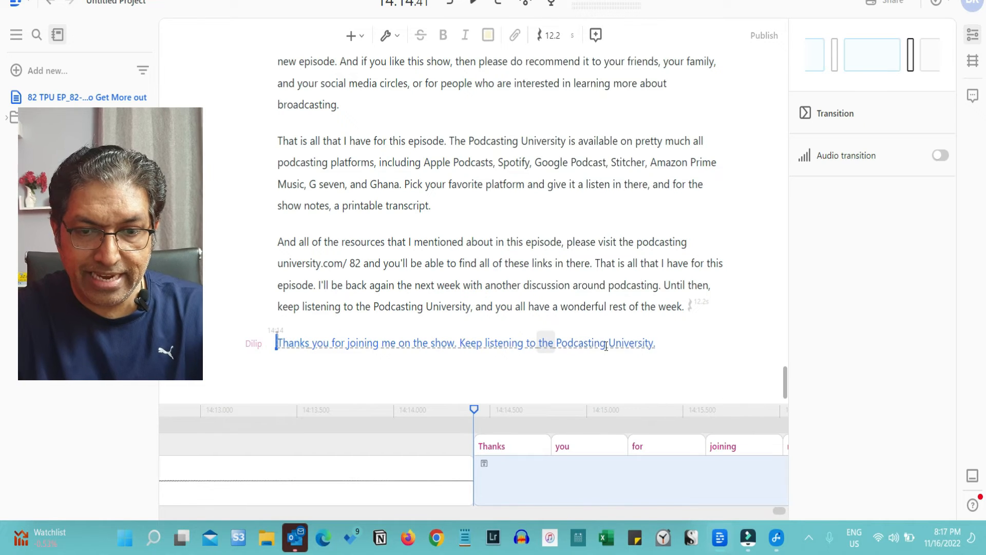
left_click(653, 342, "shift")
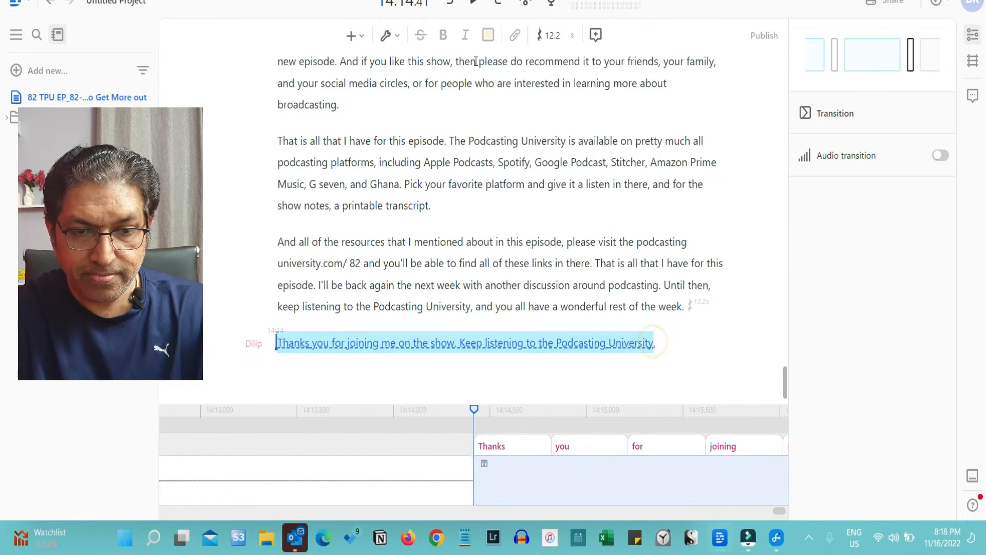
left_click(361, 41)
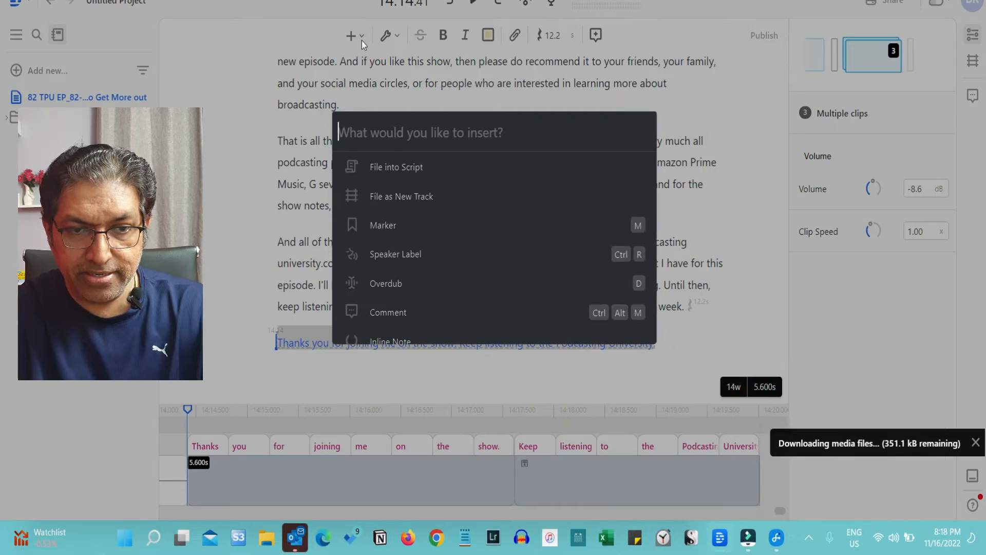
left_click(395, 284)
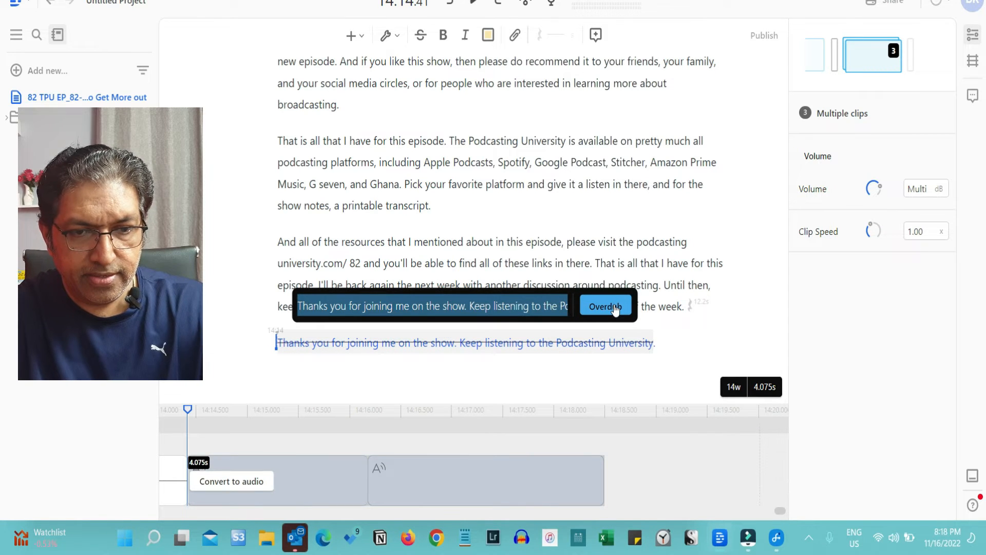
left_click(614, 309)
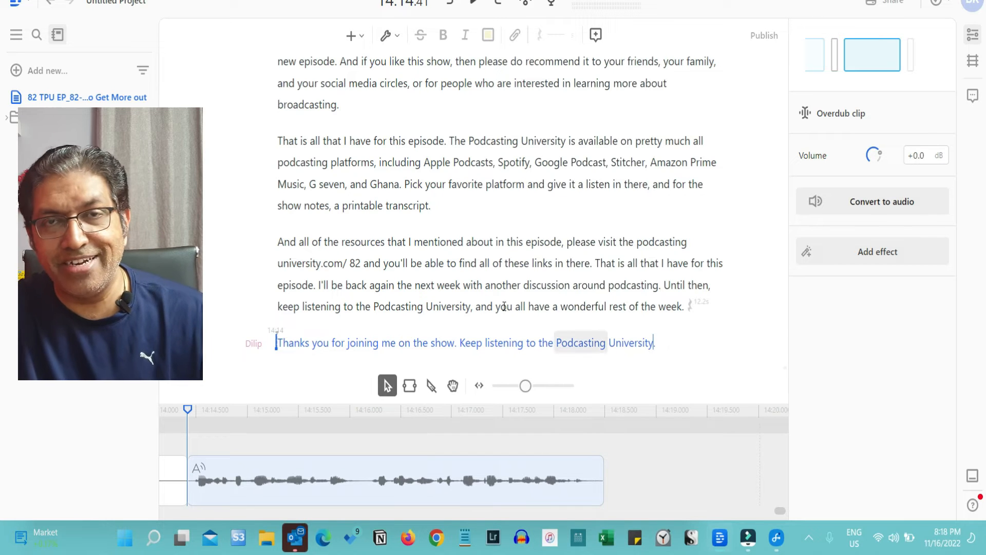
Play back the episode's ending from "and you all have a wonderful rest of the week" into the overdubbed line.
left_click(479, 307)
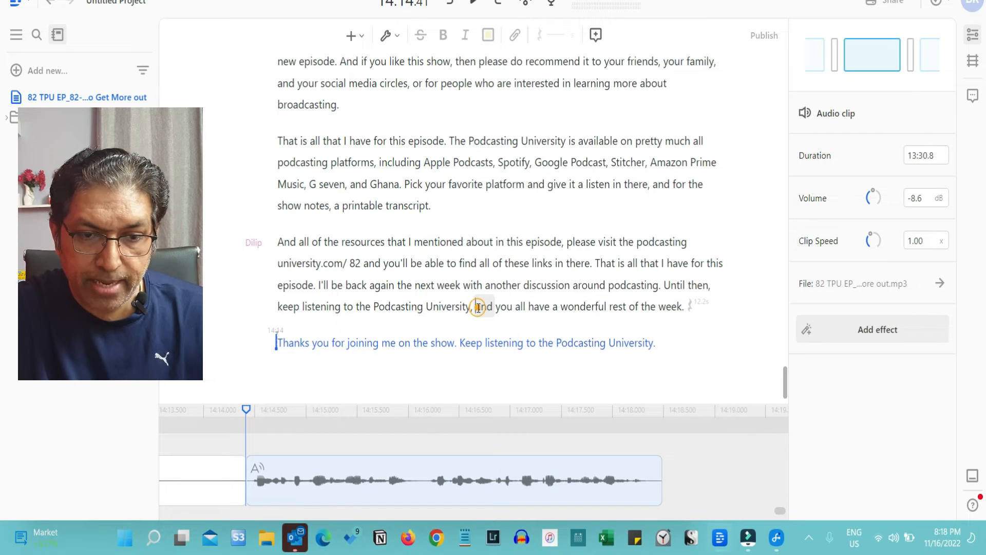
double_click(478, 307)
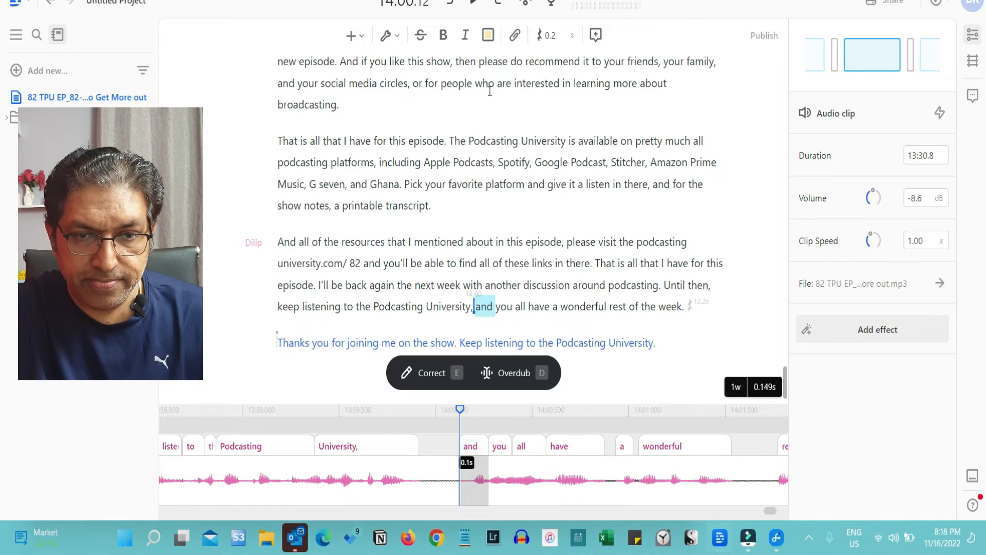
left_click(473, 2)
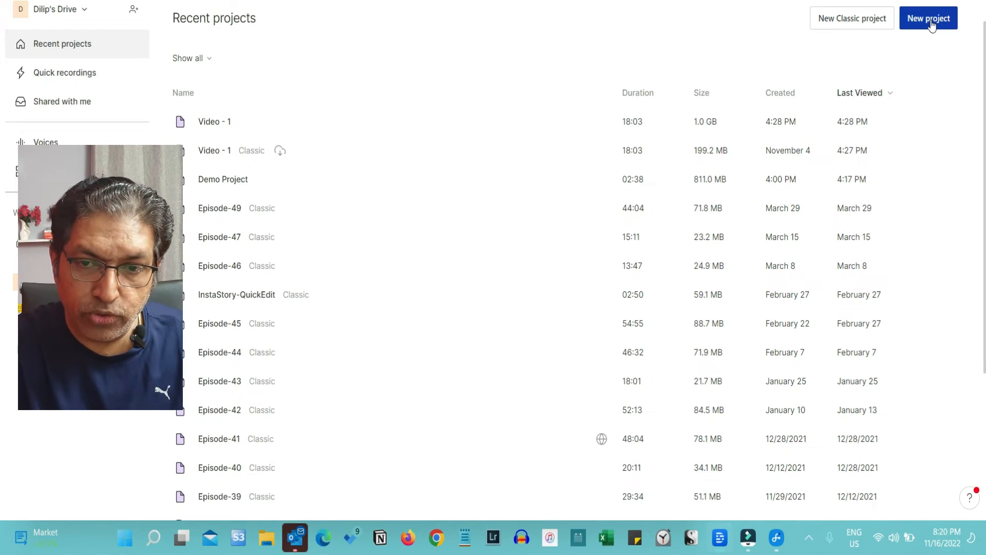
Create a new project and review its Audio only, Camera and Screen recording options without recording.
left_click(932, 24)
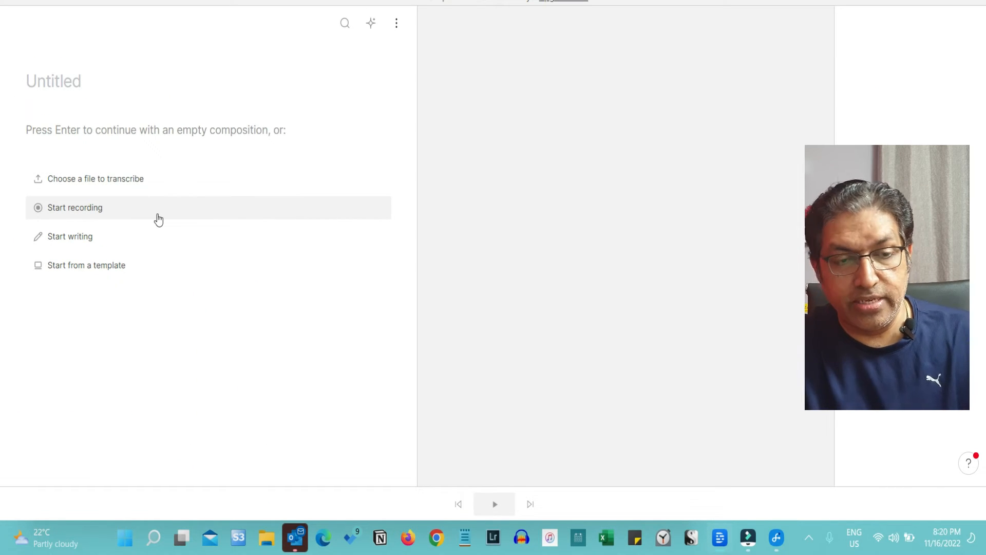
left_click(95, 214)
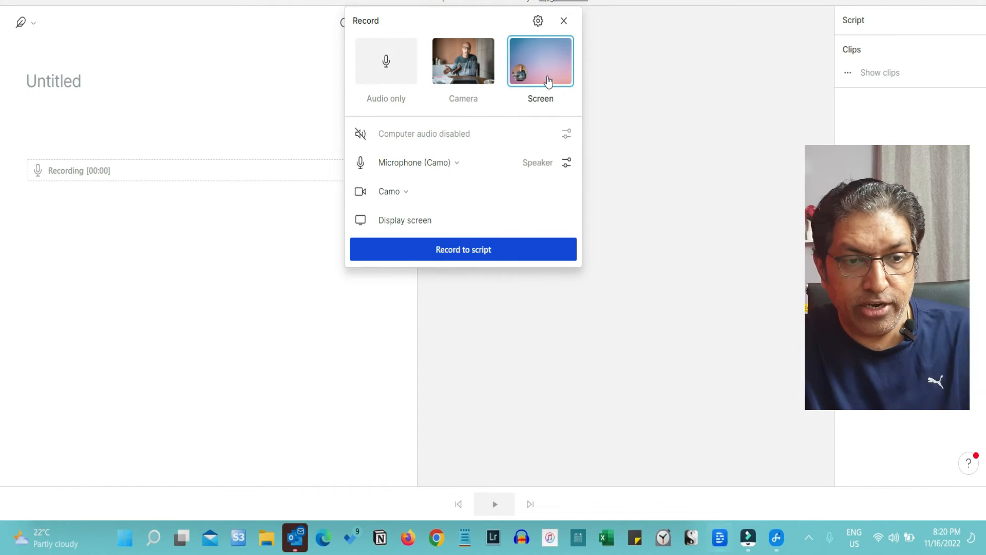
left_click(563, 21)
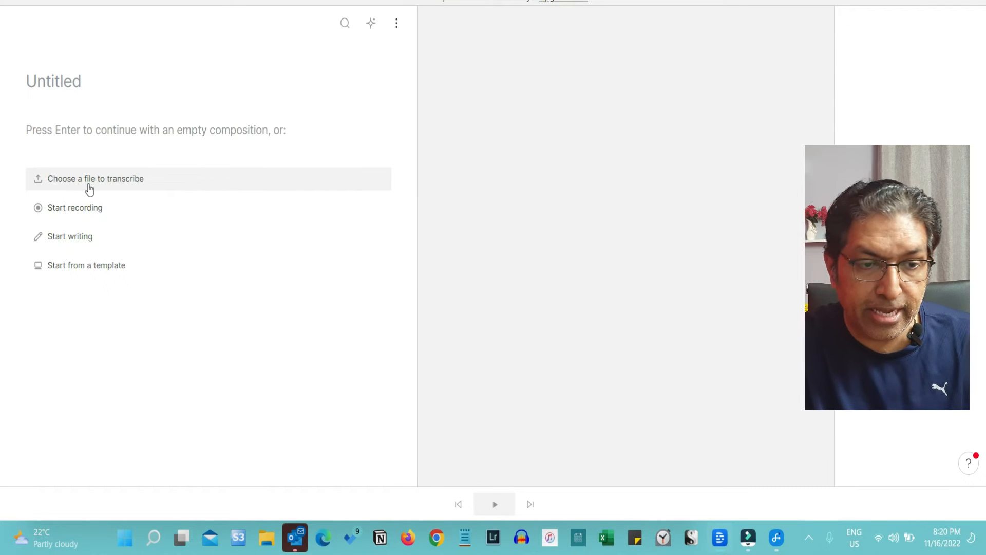
Add the video "CTA-What CTAs are the Most Effective" from the Episode-19 folder and insert it into the script.
left_click(81, 270)
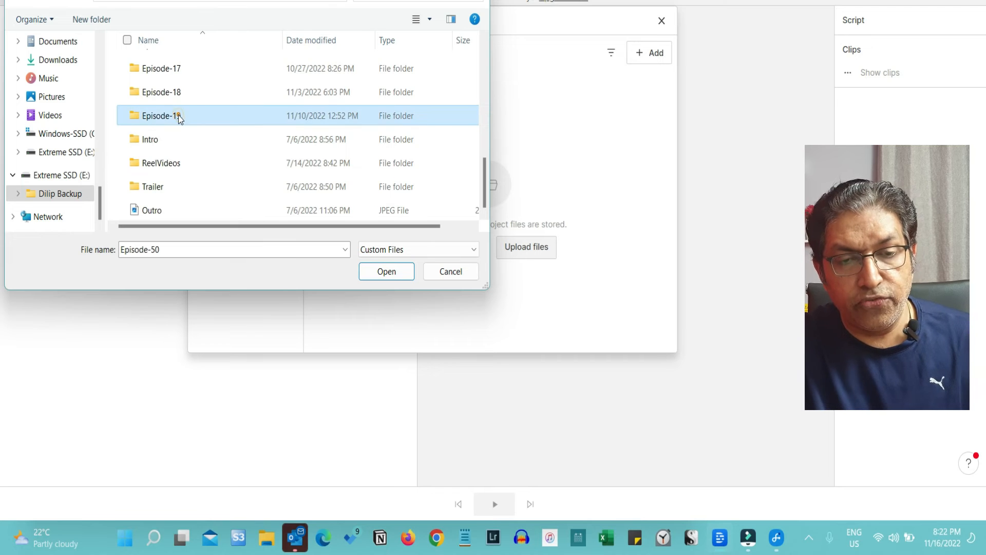
double_click(178, 115)
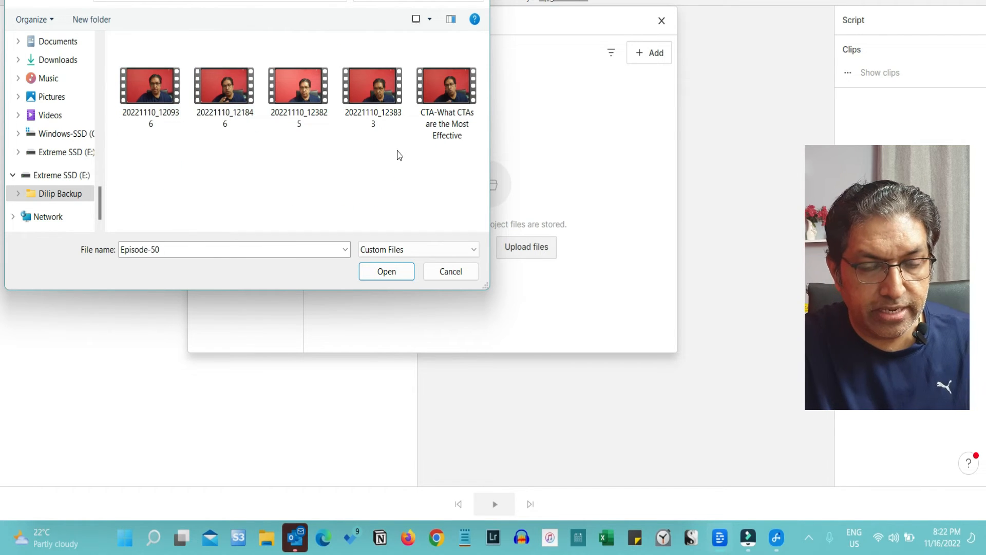
double_click(445, 89)
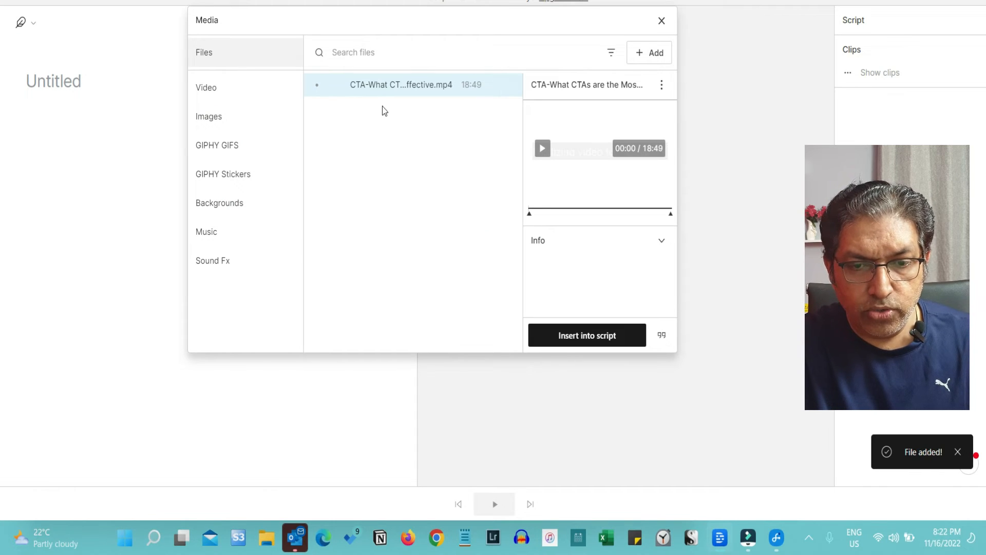
left_click(604, 340)
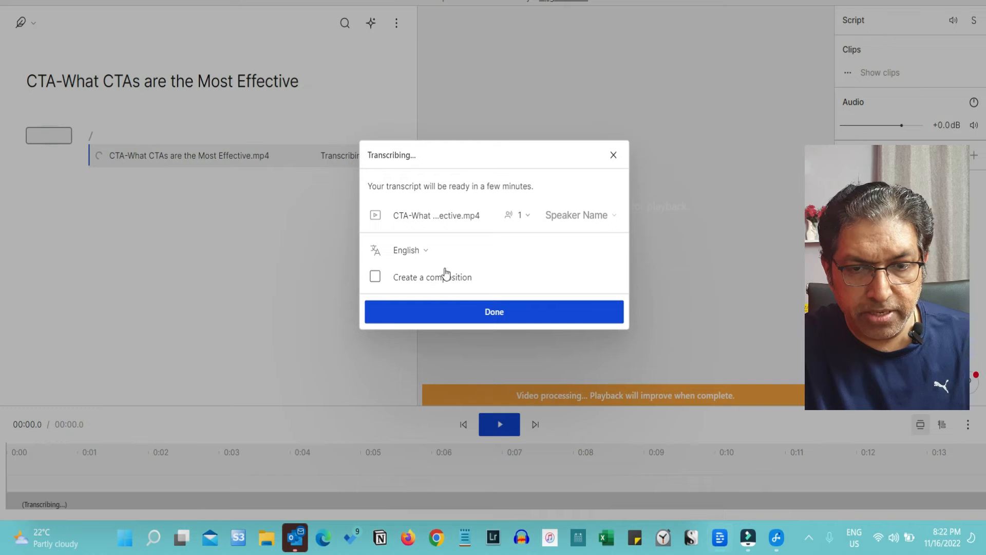
Enter the speaker's name for the English transcription, enable Create a composition and finish the transcription setup.
left_click(596, 218)
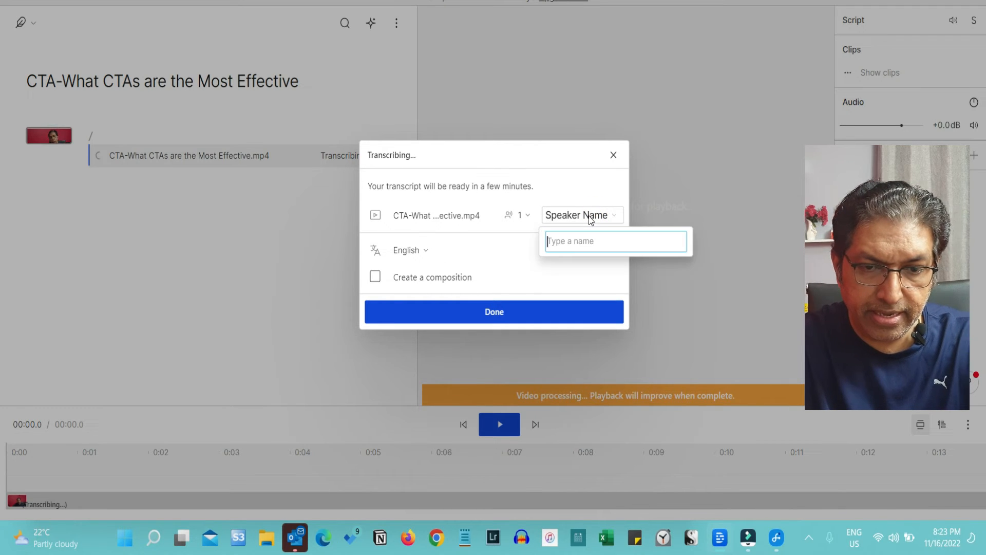
type("Dilip")
key("Return")
left_click(375, 277)
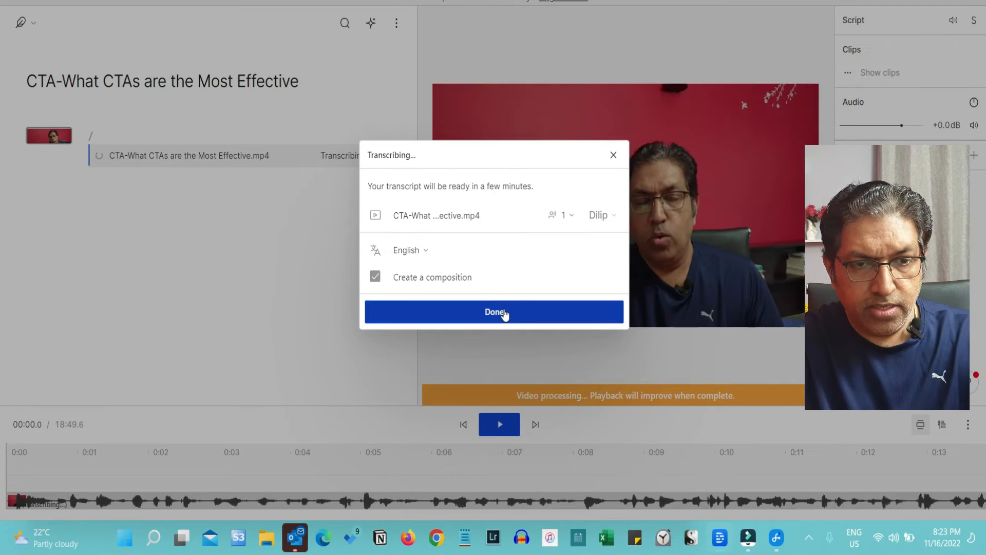
left_click(495, 312)
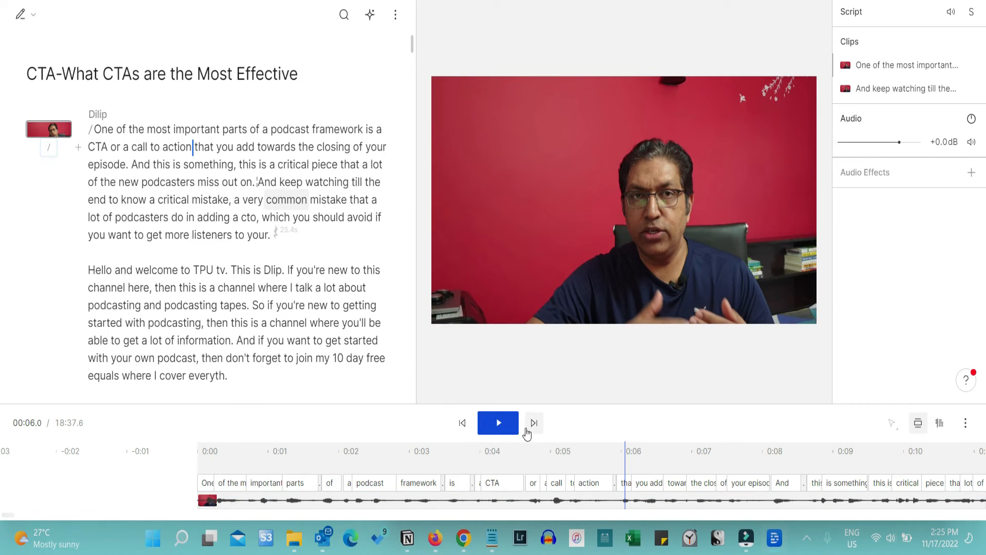
Play the transcribed video from the 6-second mark, raise the system volume to 62, and pause playback.
left_click(501, 424)
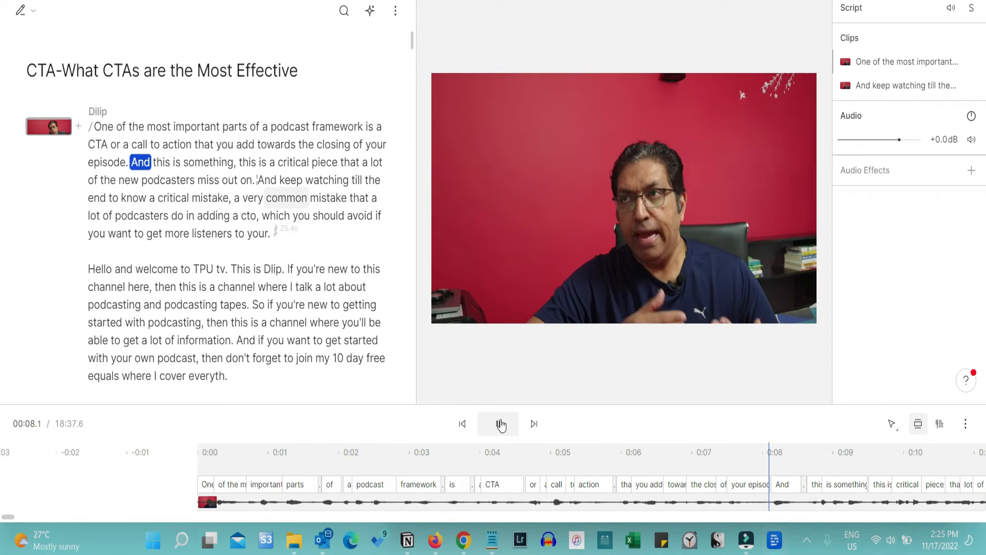
key("XF86AudioRaiseVolume")
key("XF86AudioRaiseVolume")
key("XF86AudioRaiseVolume")
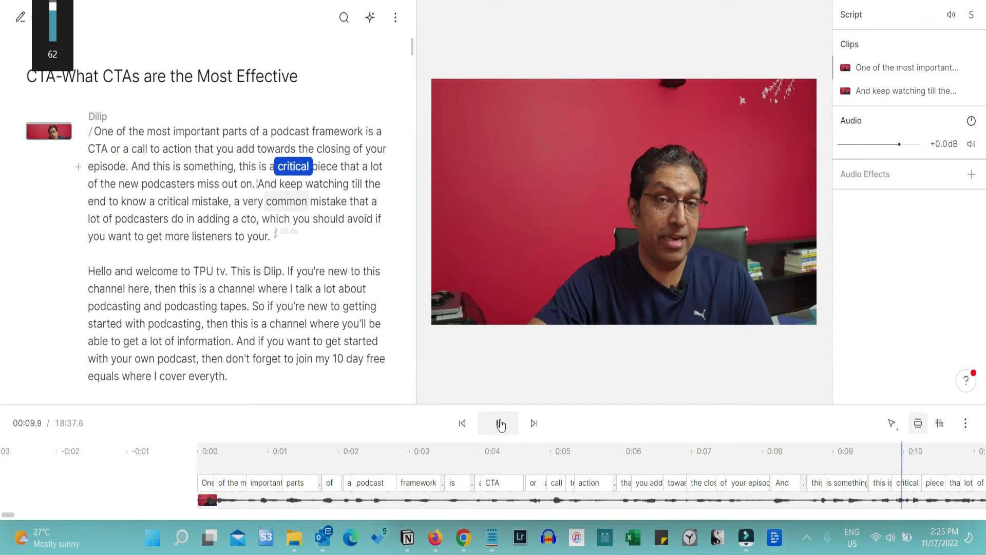
left_click(500, 424)
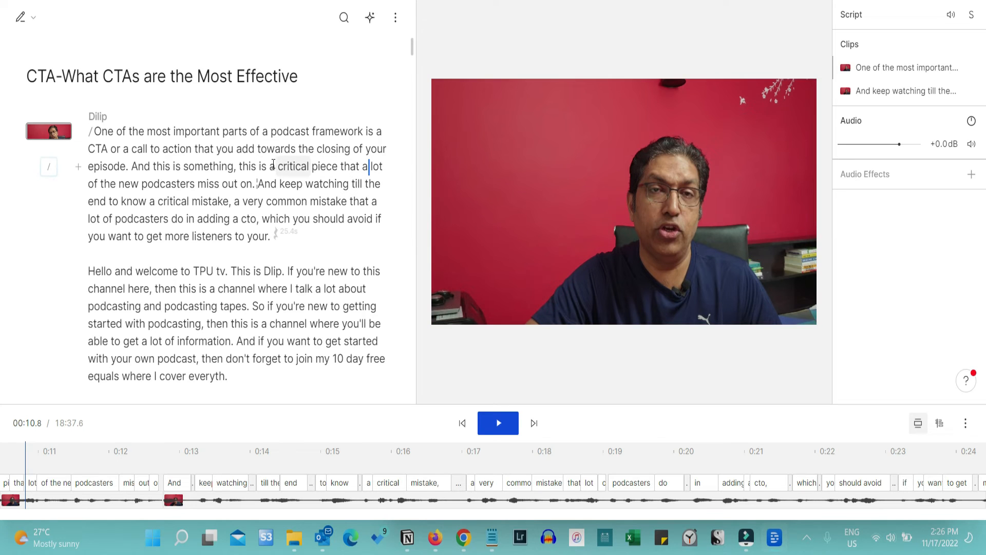
Delete the sentence from "And this is something" to "miss out on." in the first paragraph.
left_click(133, 165)
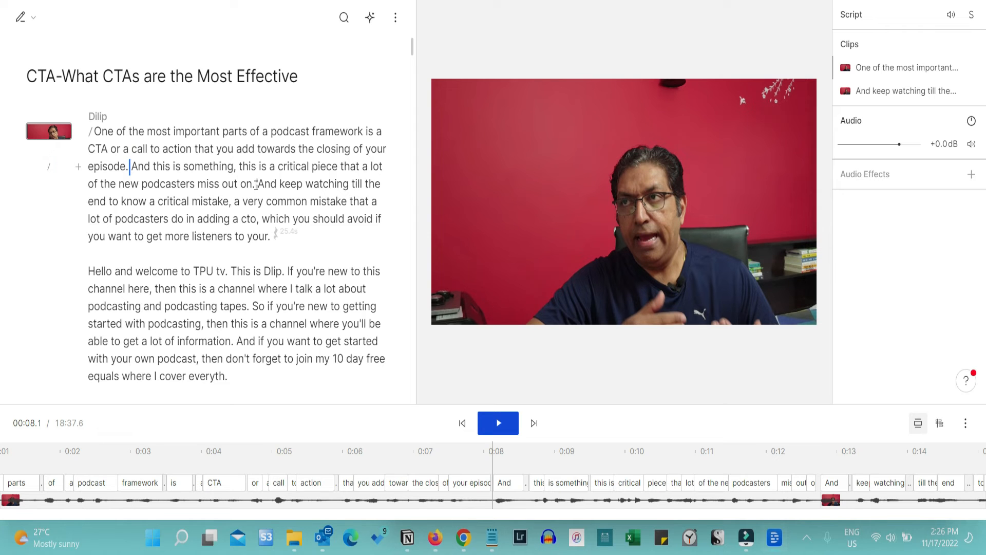
left_click(256, 185, "shift")
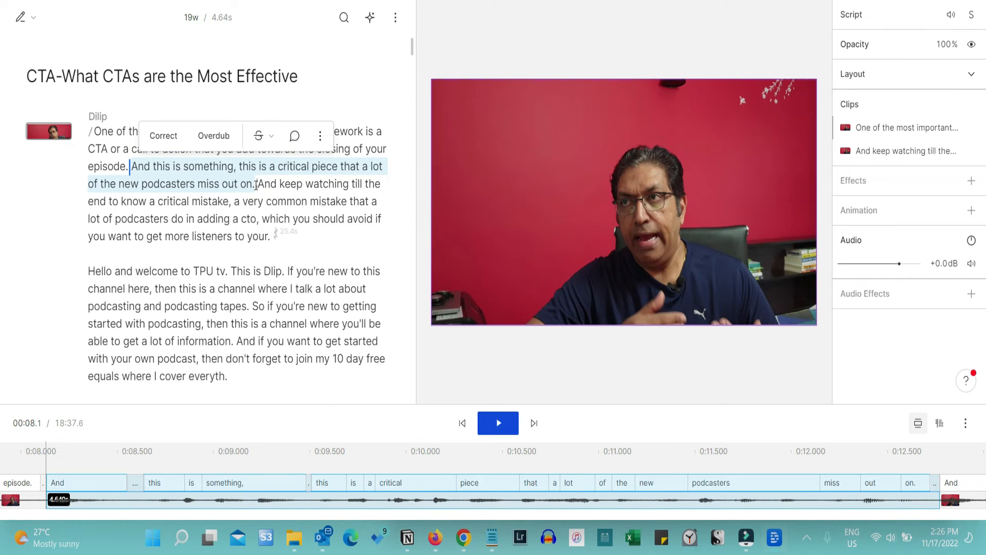
key("BackSpace")
key("BackSpace")
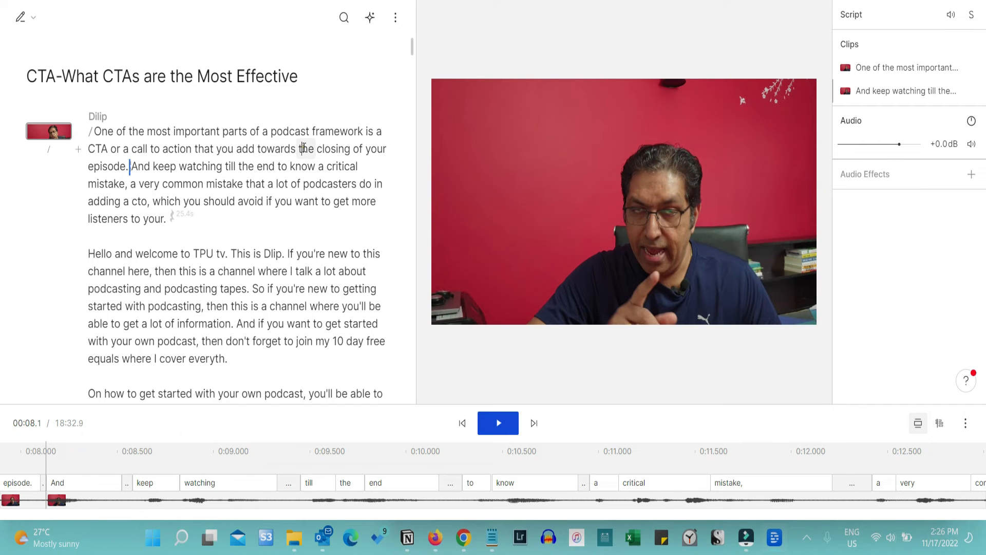
Play the video from "the closing of your episode" across the cut into "And keep watching", and pause playback.
left_click(297, 149)
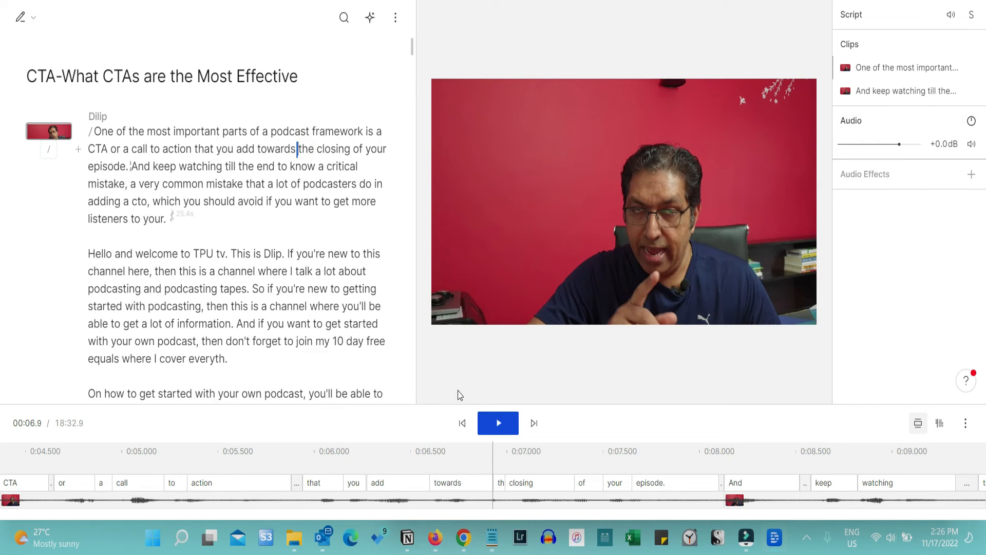
left_click(496, 421)
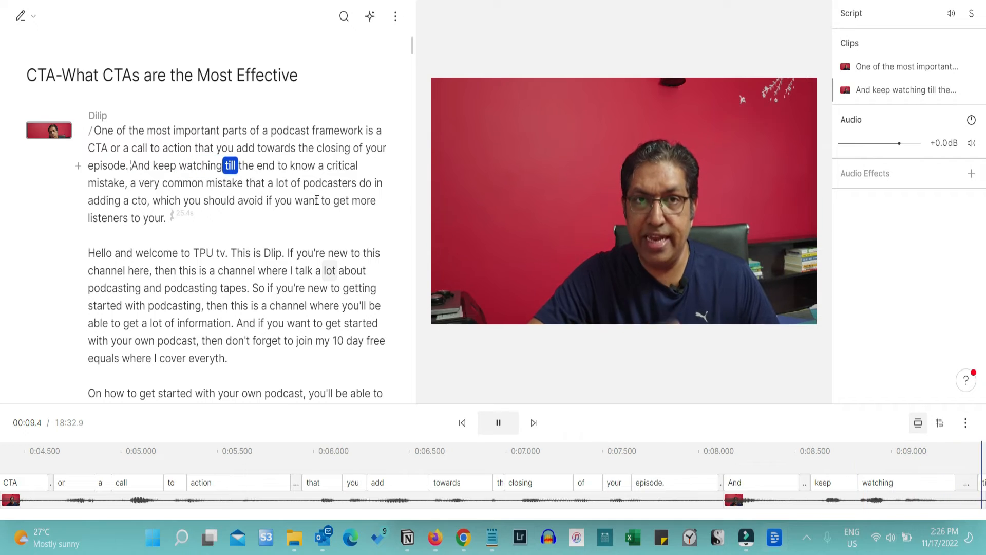
left_click(498, 422)
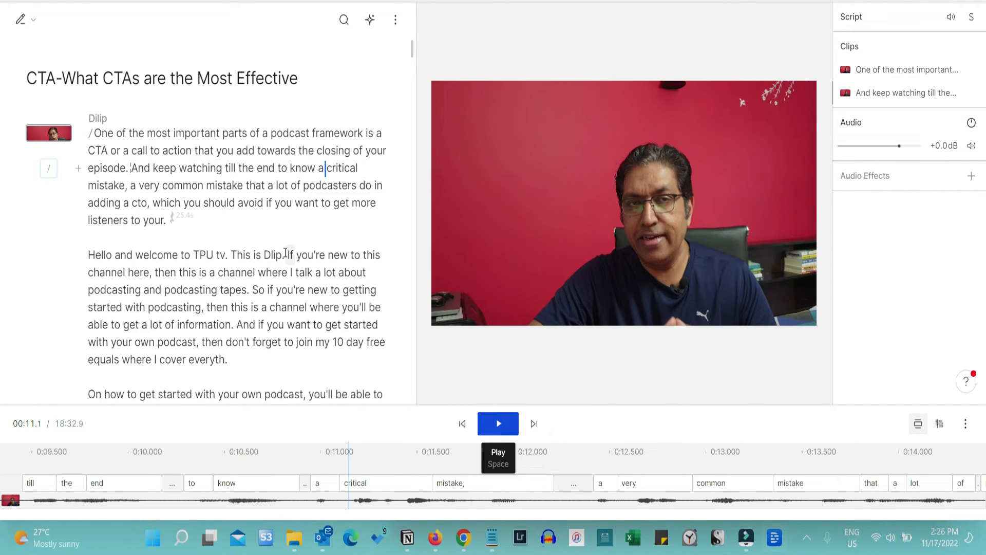
Undo the deletions to restore the sentence from "And this is something" to "miss out on." in the first paragraph.
key("BackSpace")
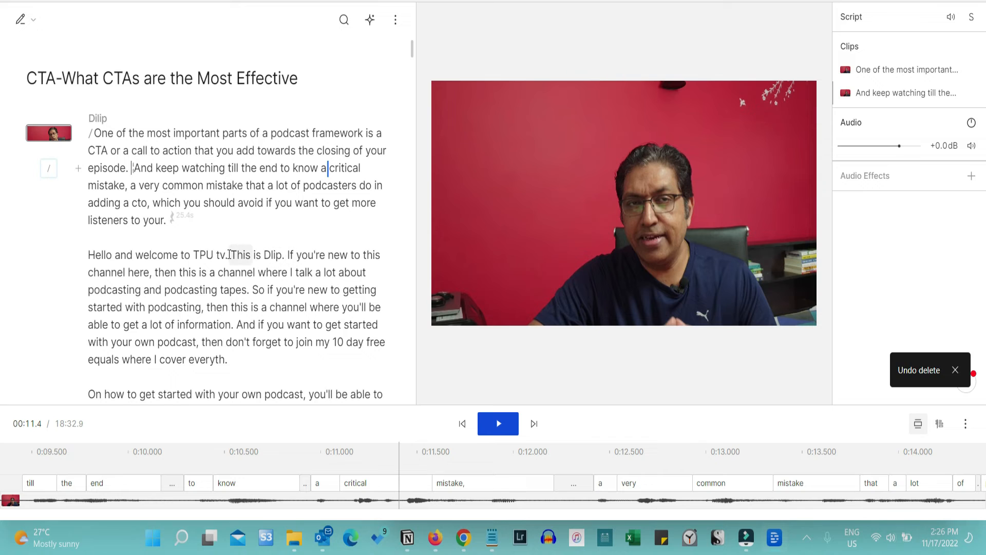
key("ctrl+z")
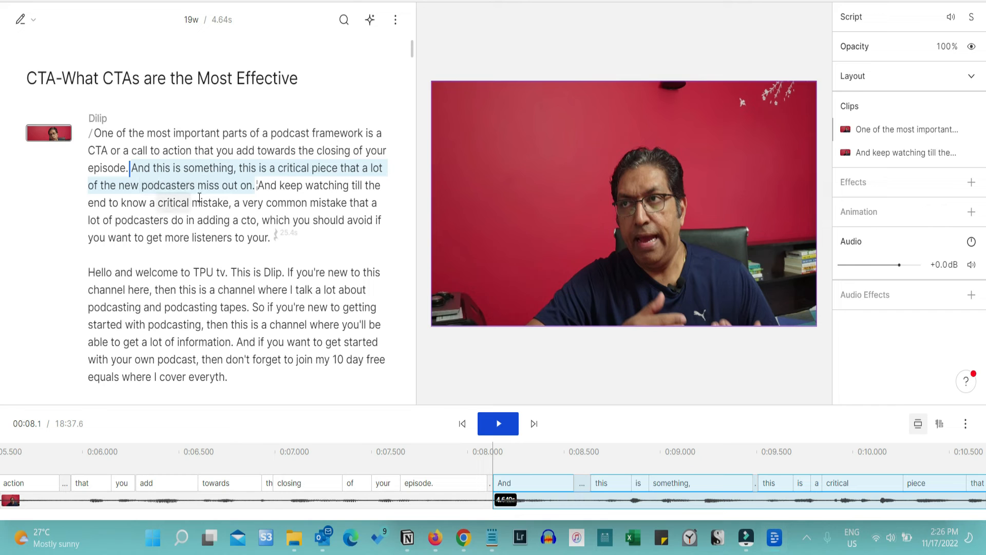
Insert scene breaks before "And keep watching till the end" and before "Hello and welcome to TPU tv.".
left_click(257, 184)
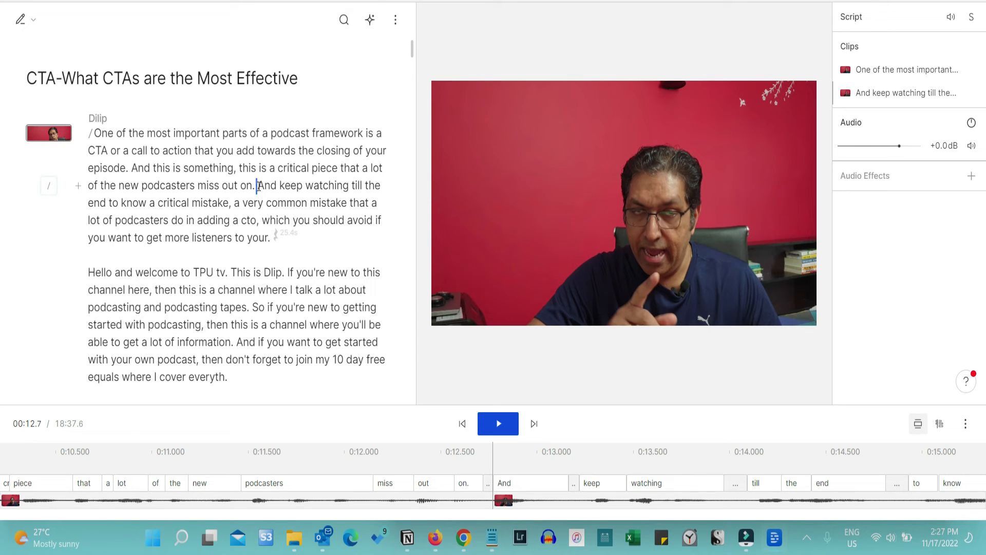
type("/")
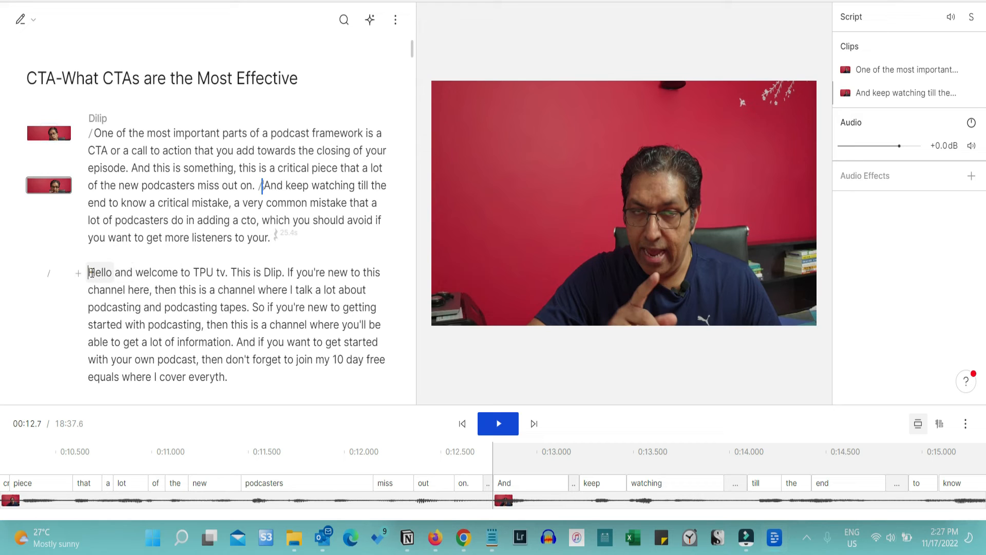
left_click(92, 272)
type("/")
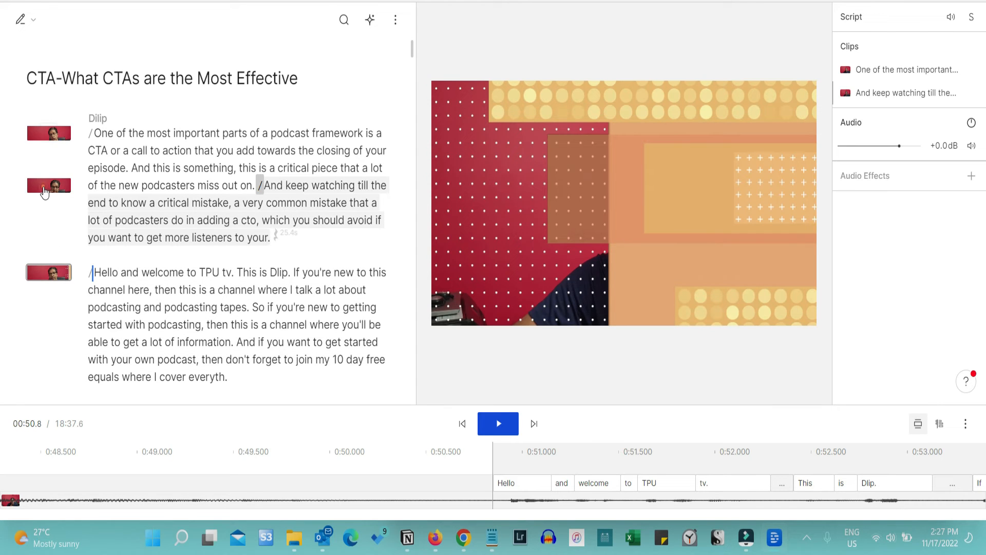
Search the stock videos for "mistake" and add "Stressed man throws crumpled paper away from the table" to the second scene.
left_click(49, 186)
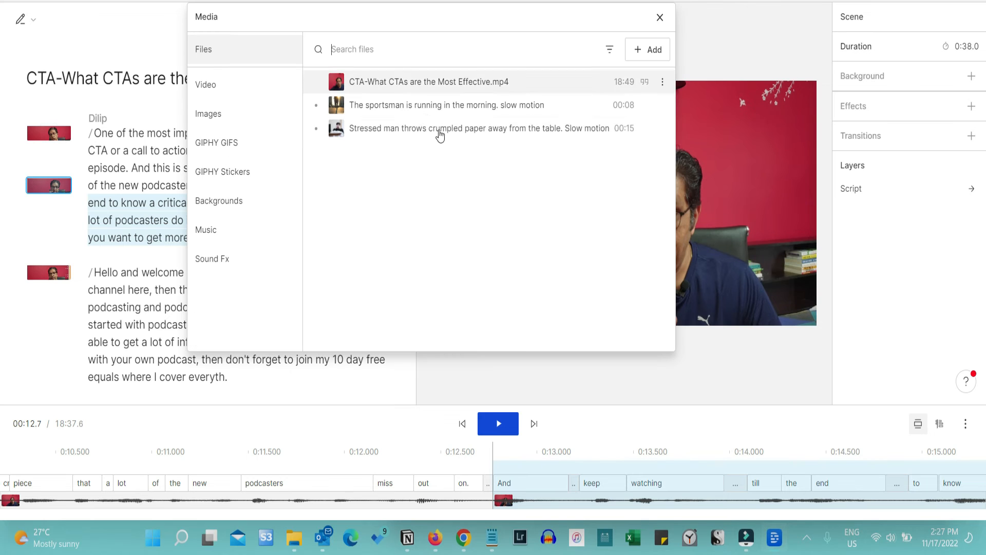
left_click(218, 89)
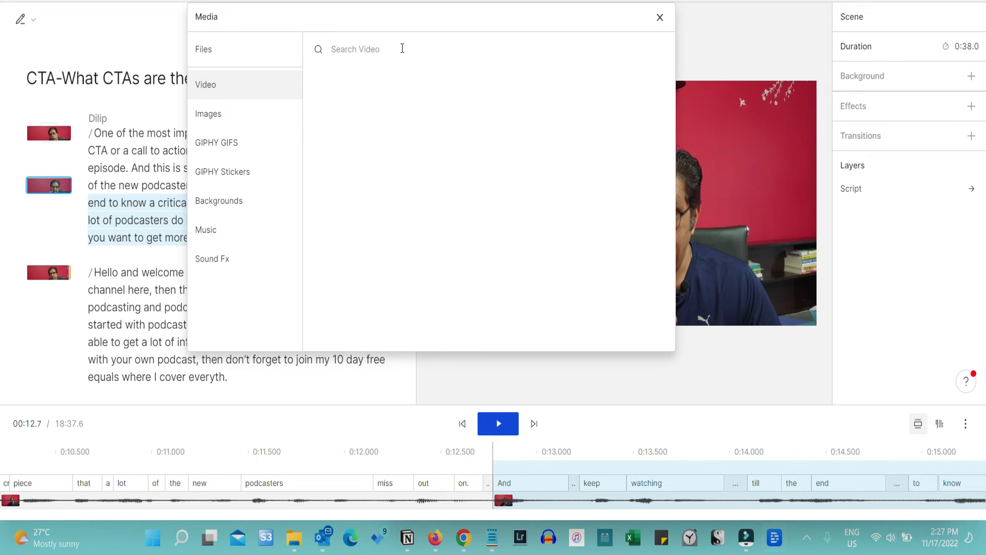
left_click(402, 48)
type("mis")
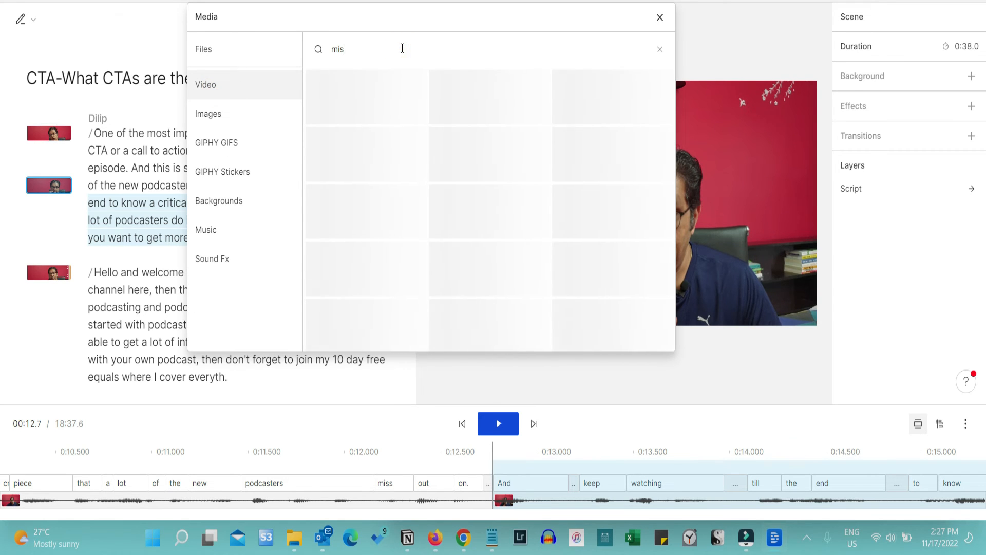
type("take")
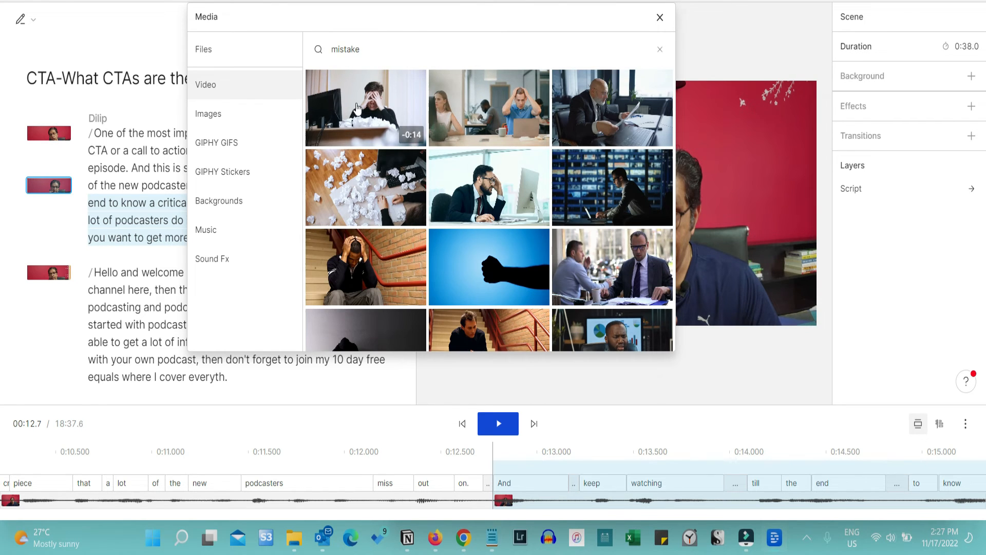
left_click(364, 108)
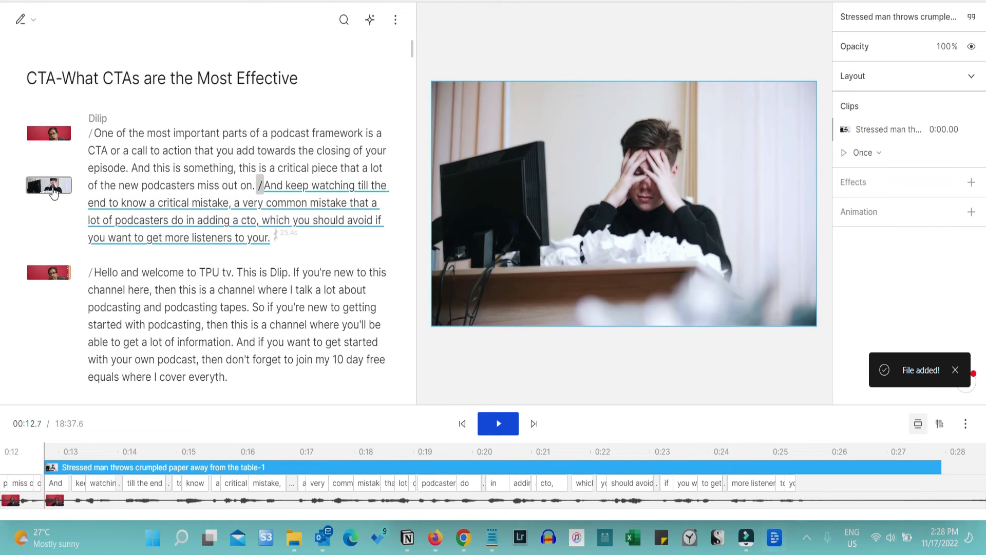
Play the second scene with its stock footage through to the "Hello and welcome" paragraph, and pause playback.
left_click(344, 170)
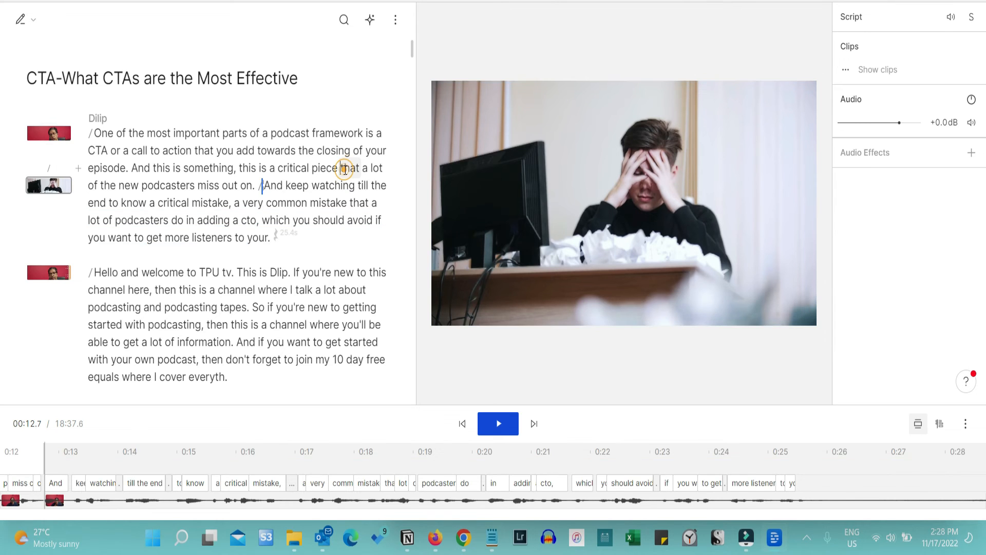
left_click(506, 424)
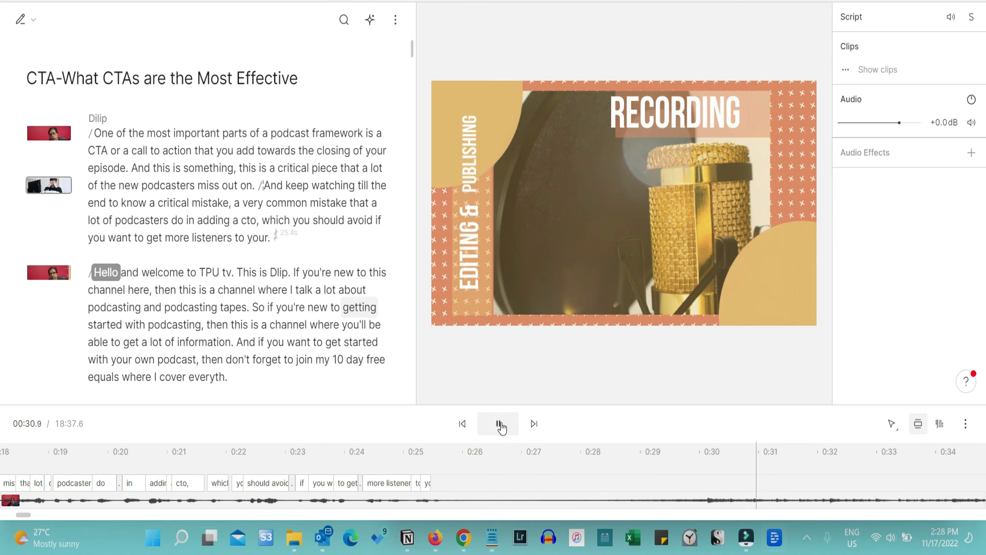
left_click(500, 425)
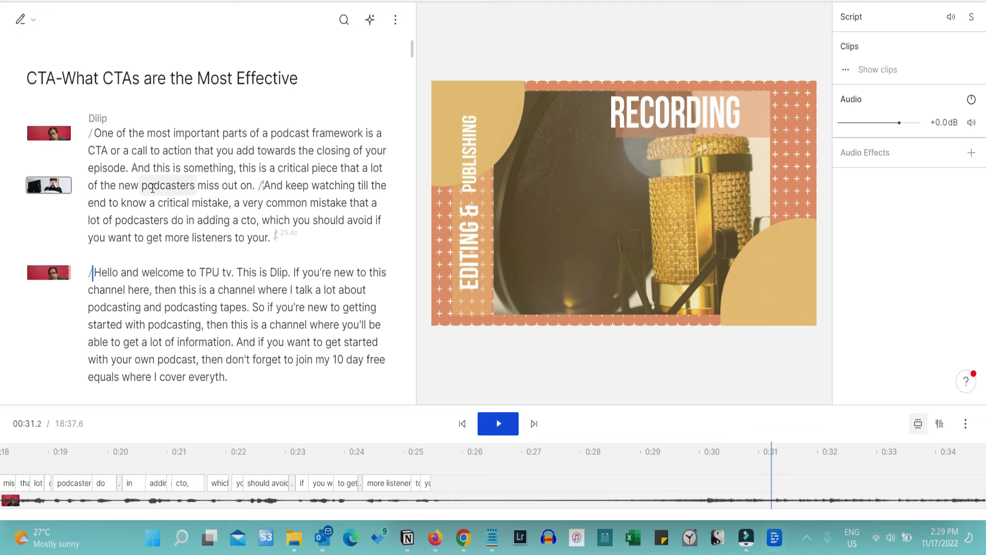
Open the transcript clean-up actions that include removing filler words.
left_click(371, 23)
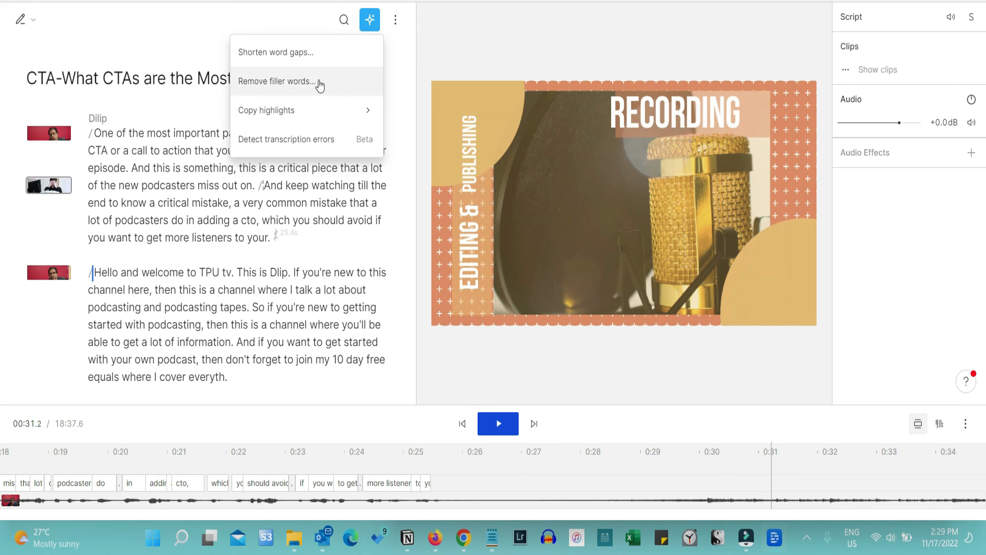